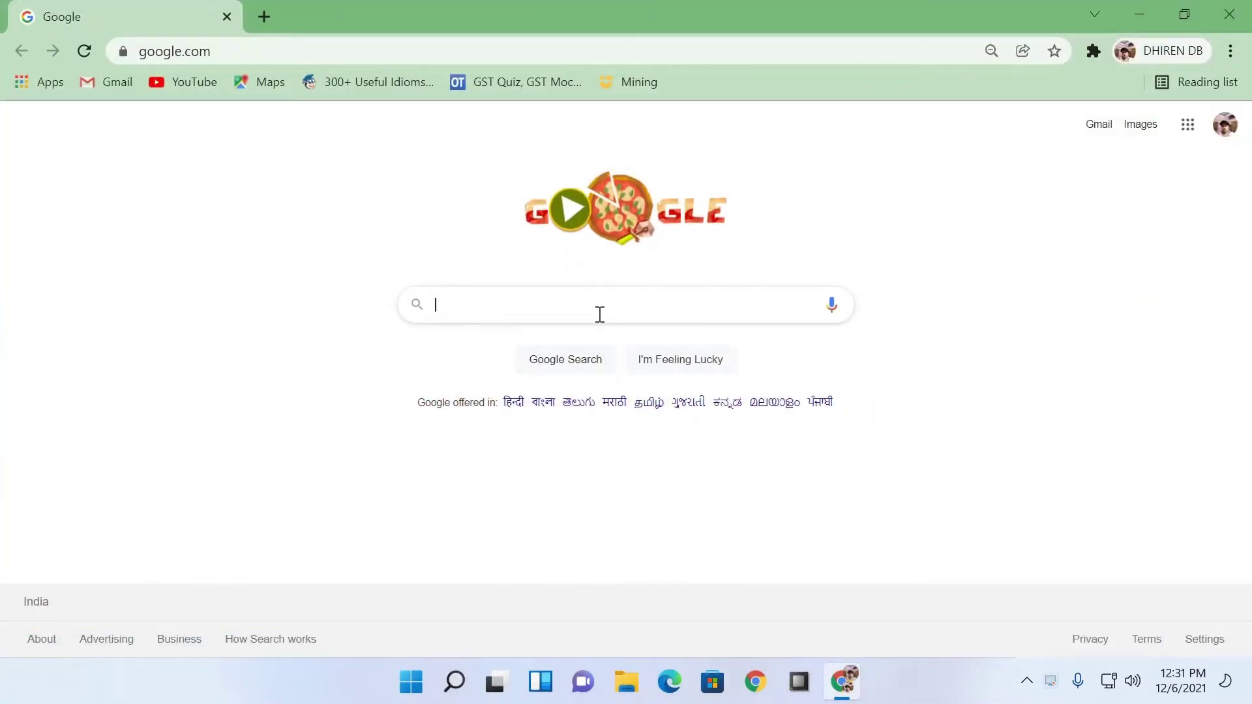
Search Google for 'nicehash miner download' using the suggestion under 'nicehash'.
left_click(599, 313)
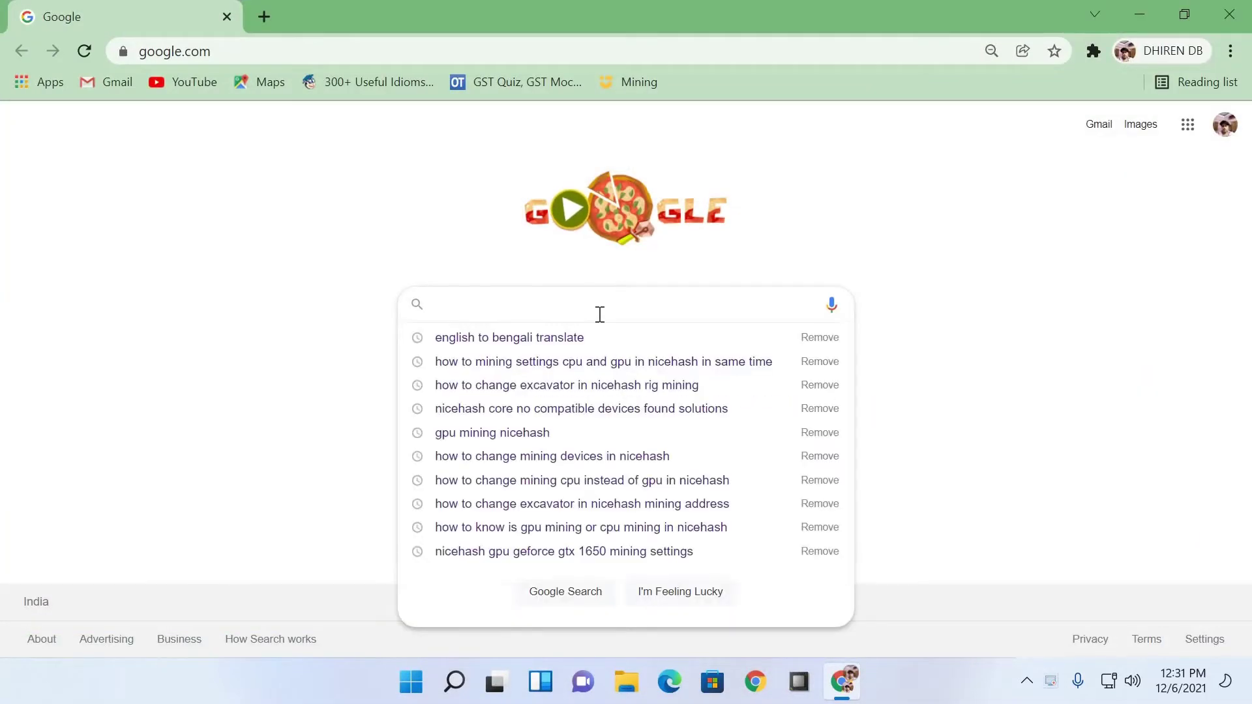
type("nice")
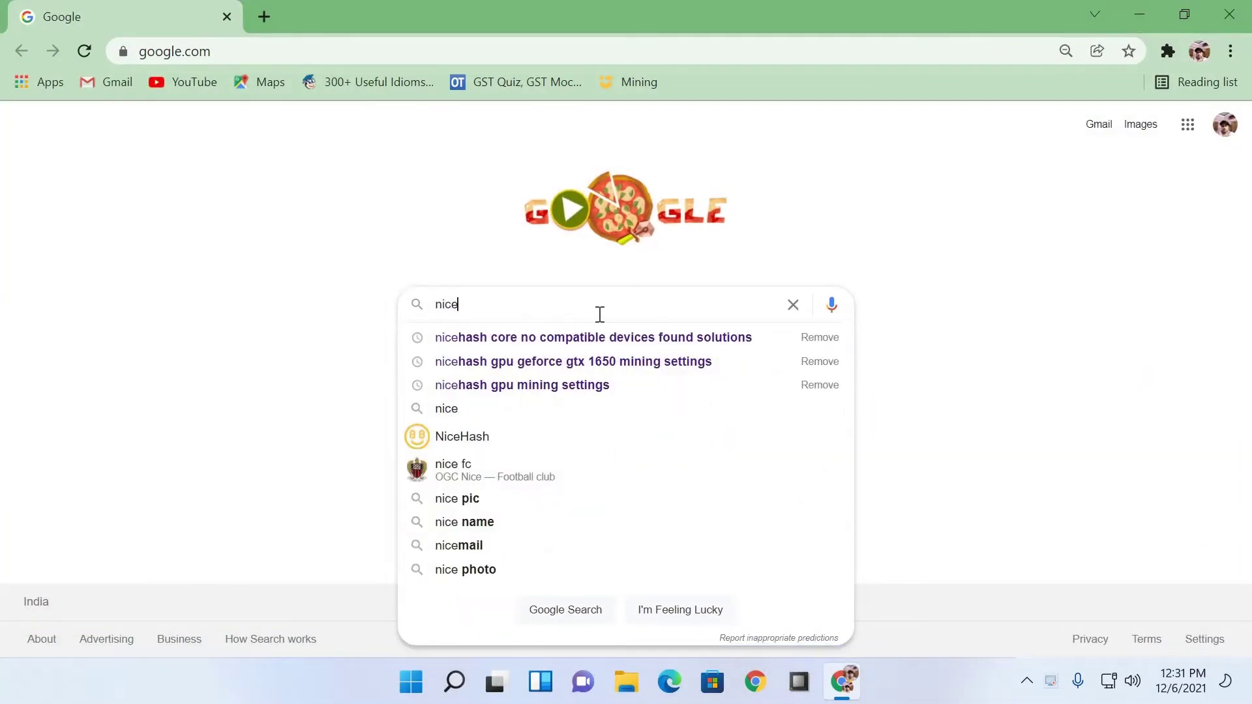
type("sha")
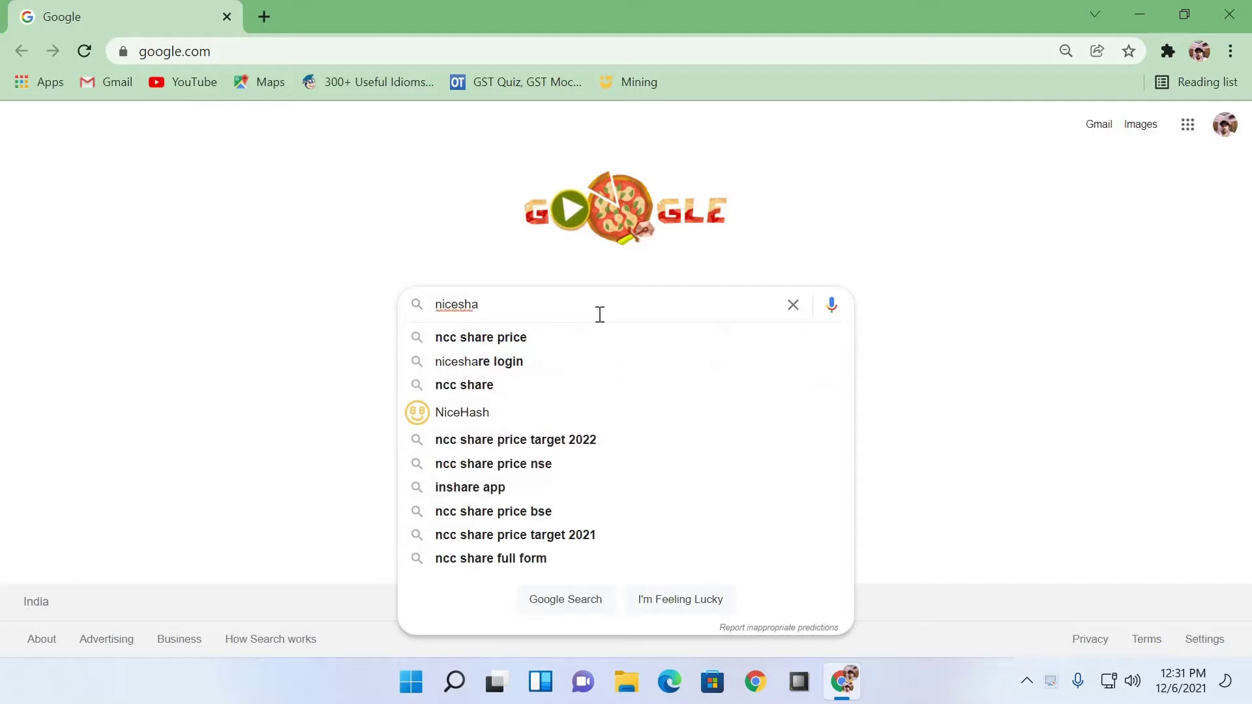
key("BackSpace")
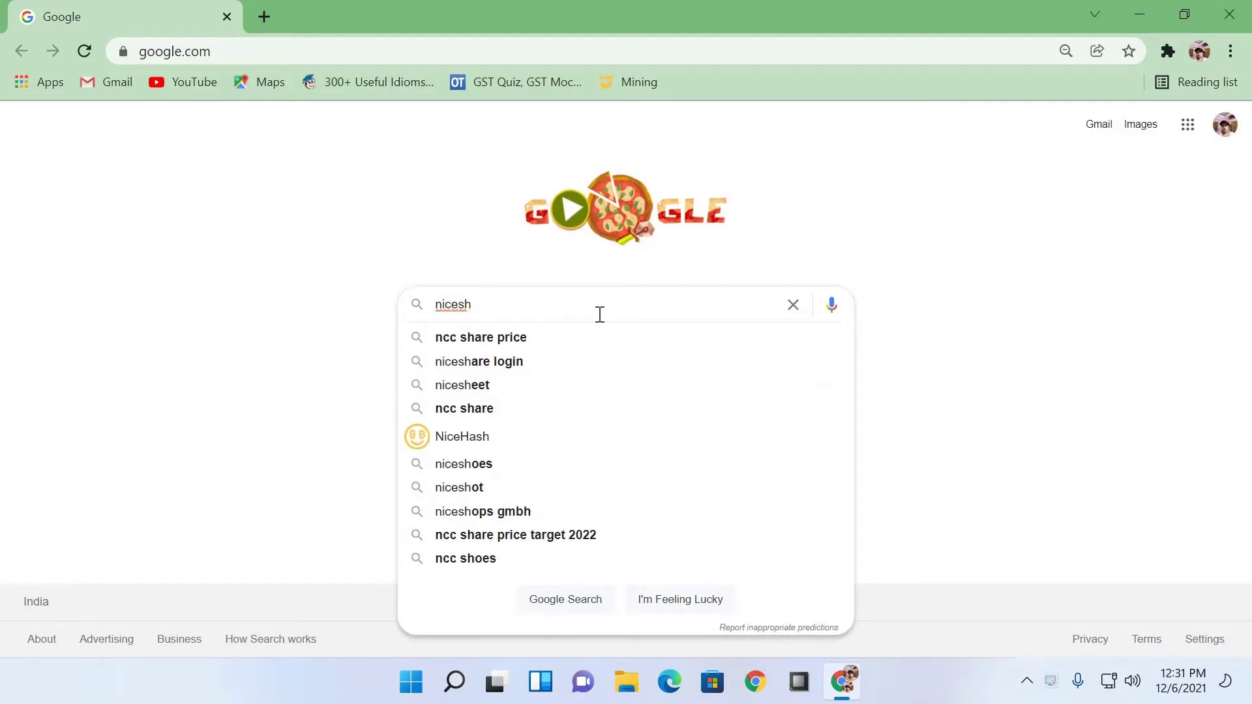
type("a")
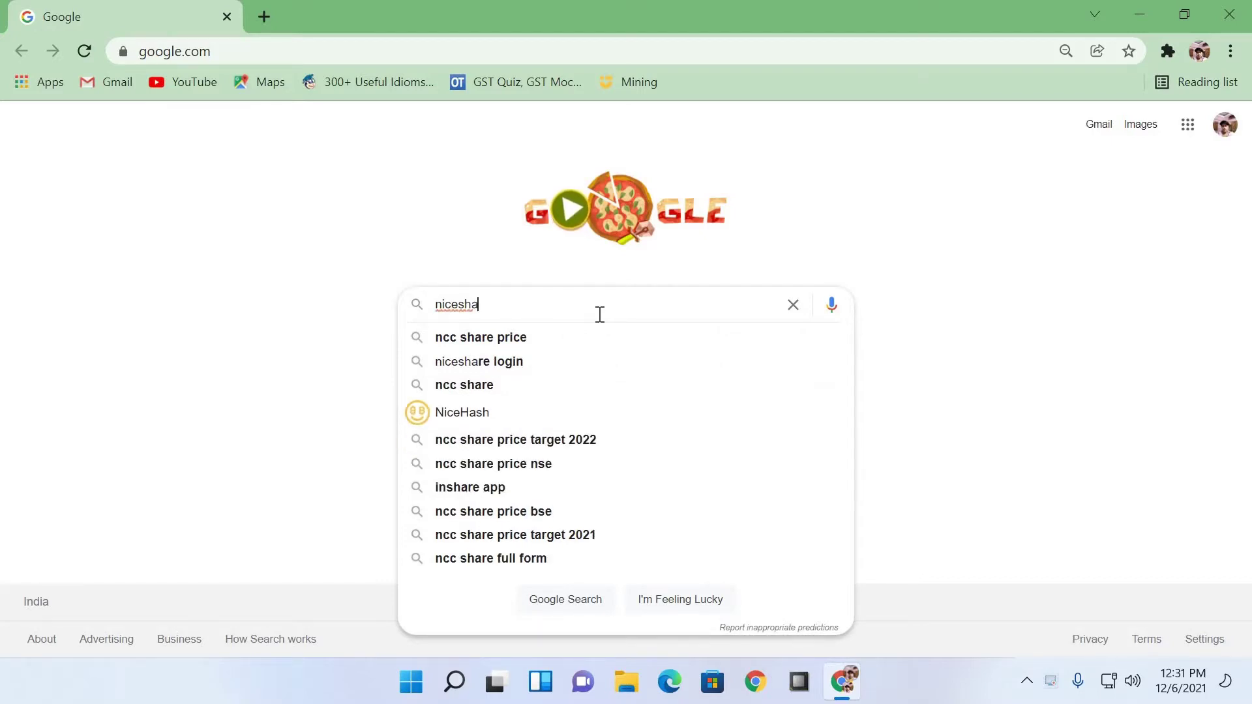
type("sh")
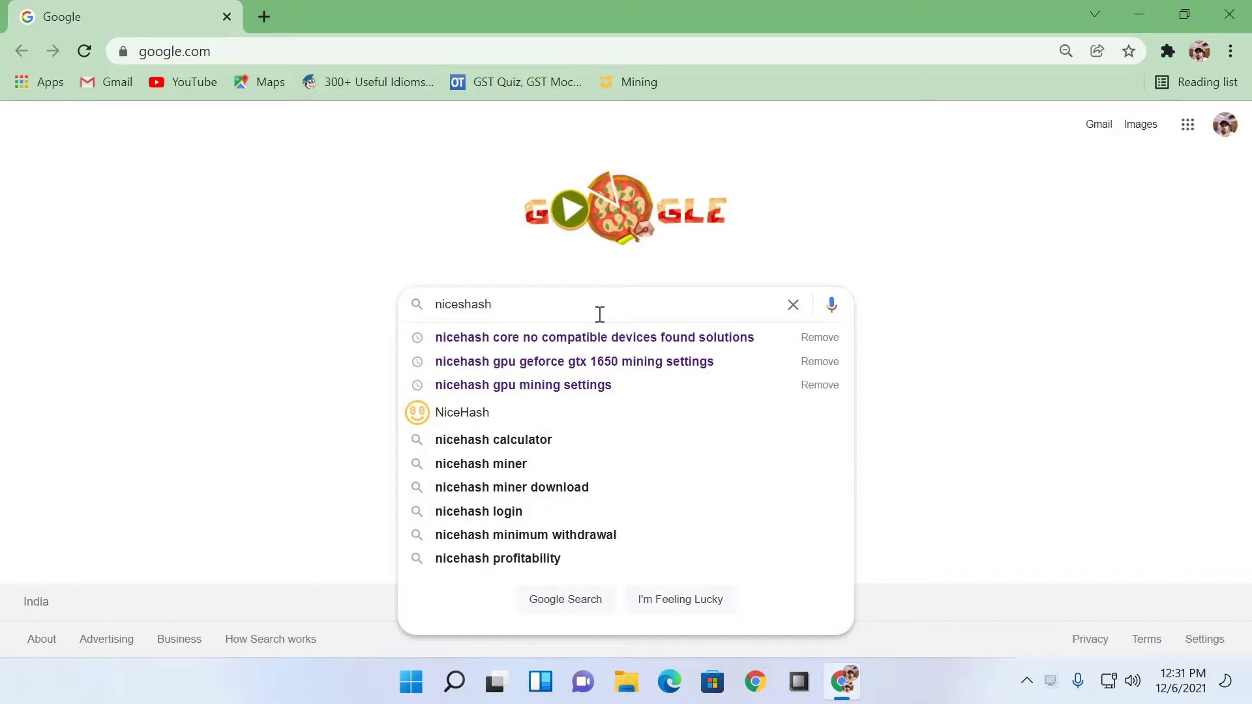
left_click(552, 489)
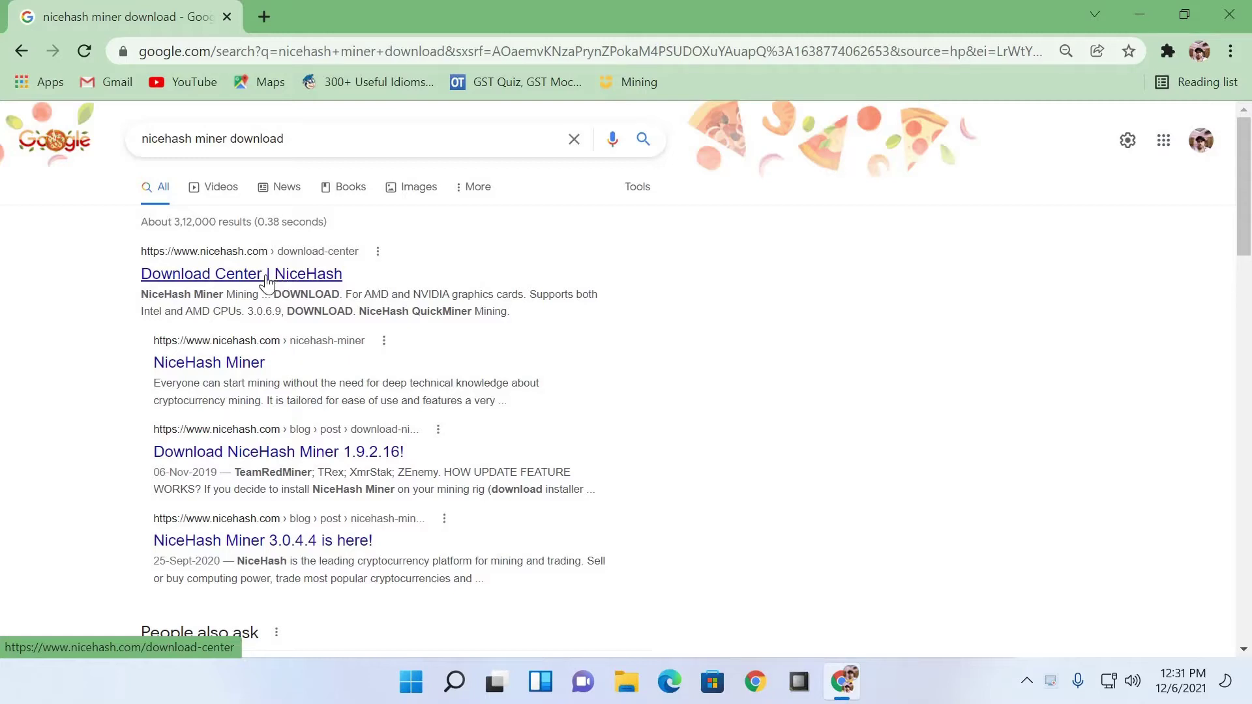
Open the NiceHash Download Center and download the NiceHash Miner 3.0.6.9 Windows installer.
left_click(267, 282)
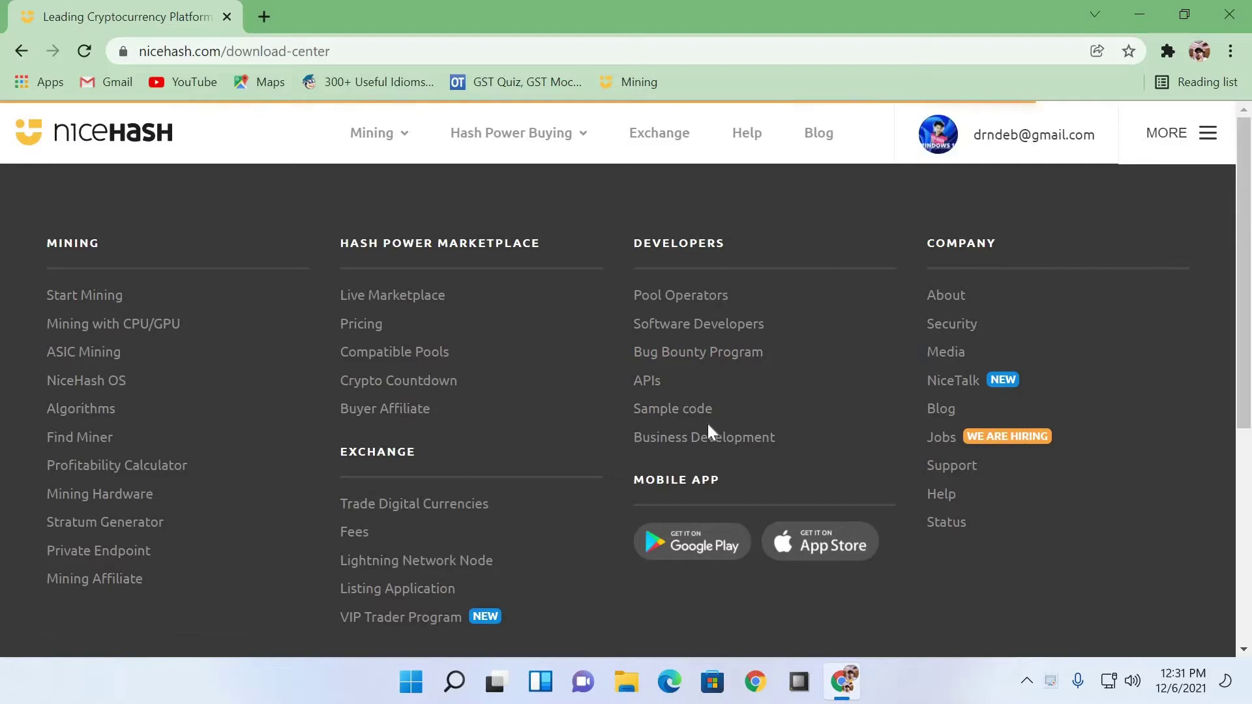
scroll(710, 433, "down", 4)
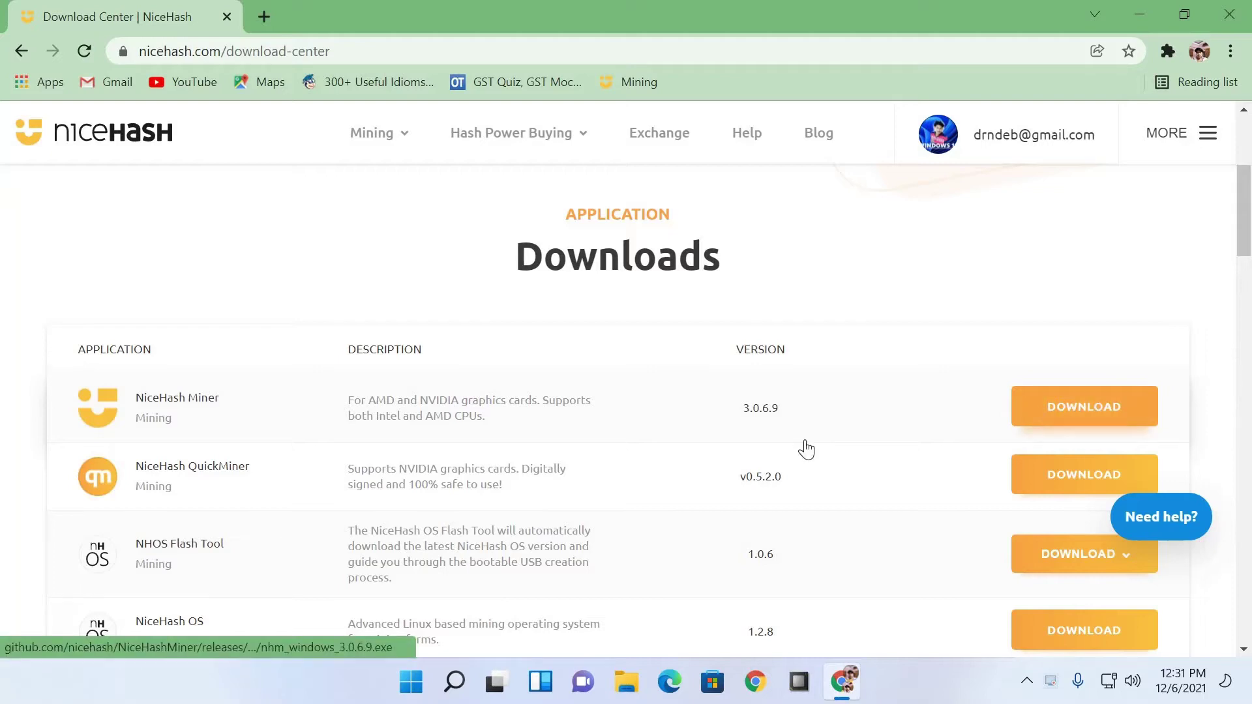
left_click(1085, 414)
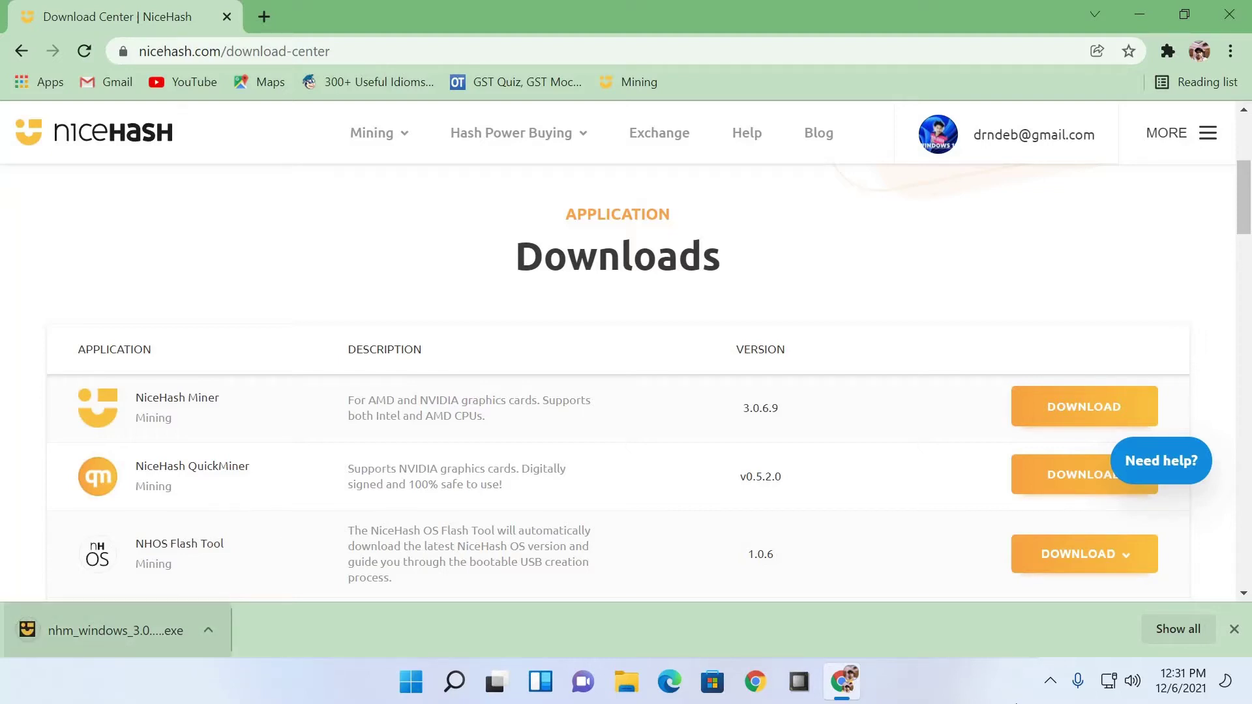
Review ProDot Total Security's firewall rules for the NiceHash miners, then close the window.
left_click(1050, 680)
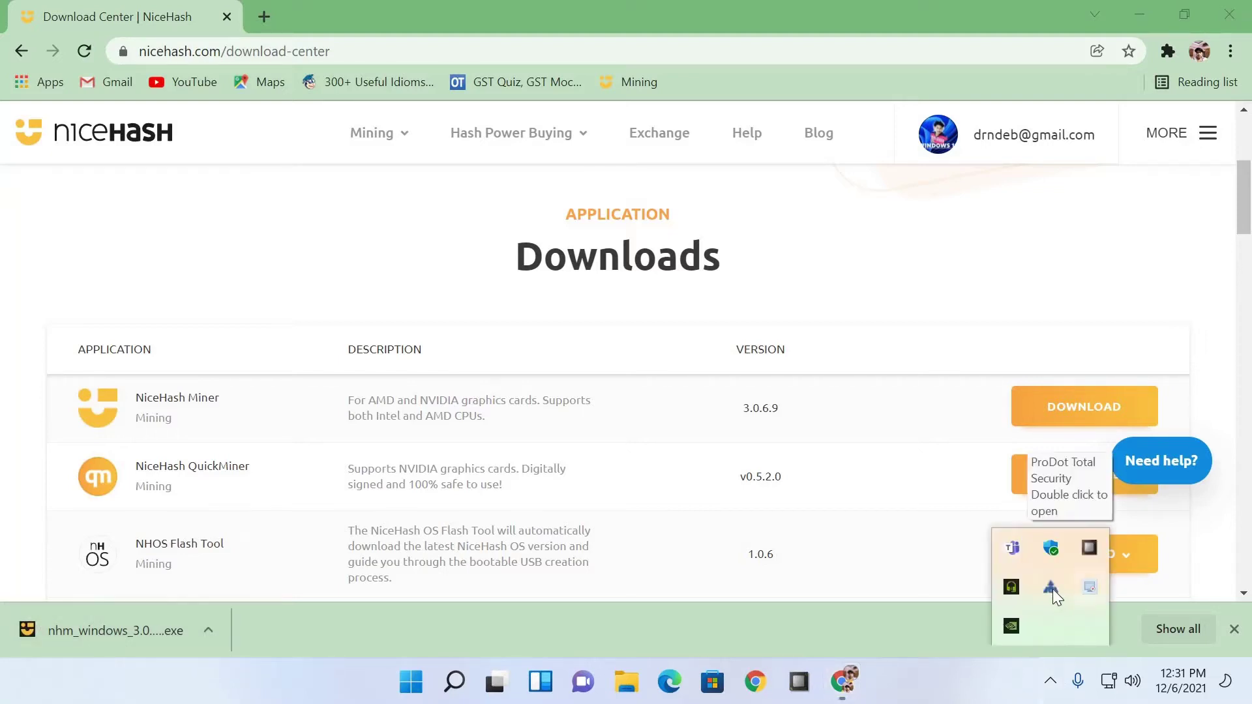
double_click(1051, 588)
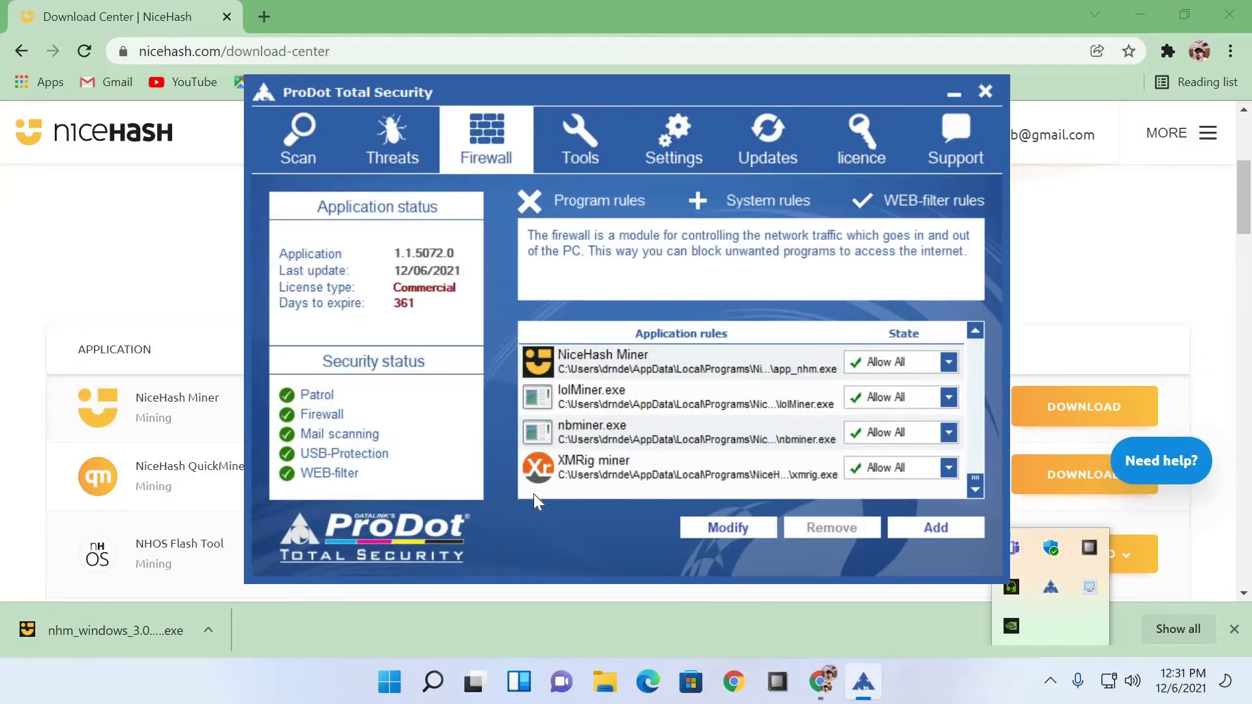
left_click(986, 91)
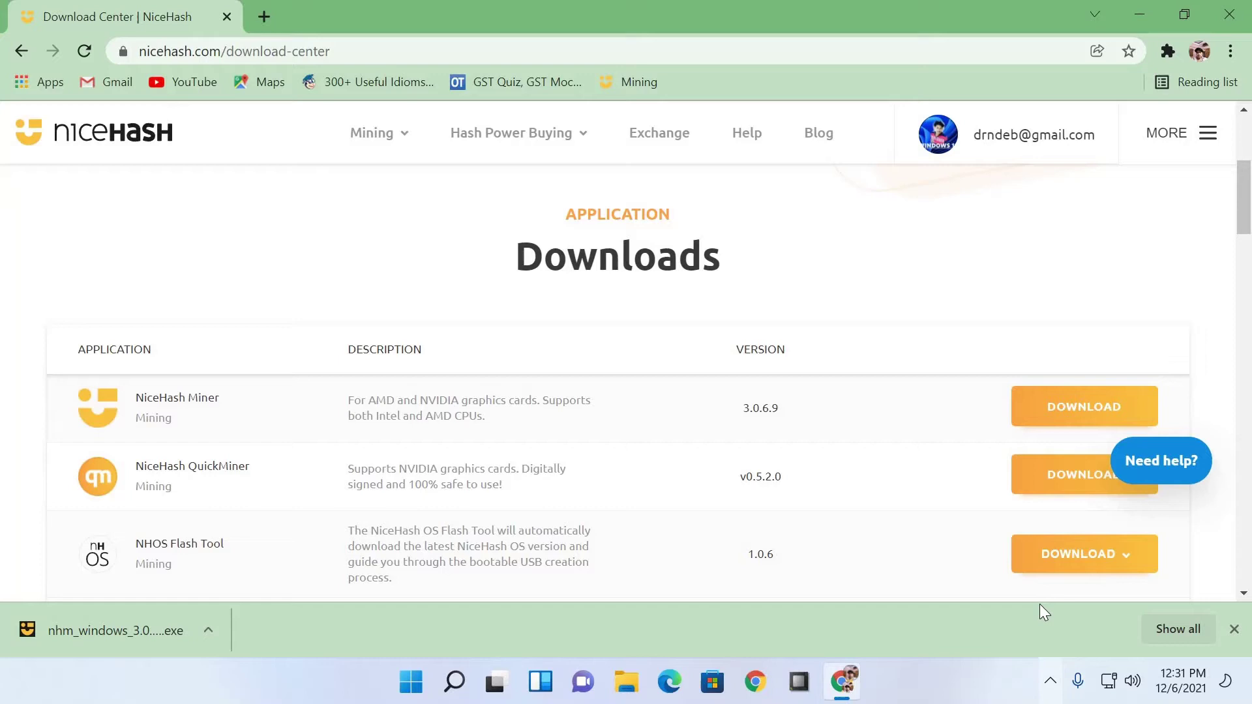
Exit ProDot Total Security, with protection set to relaunch after 5 minutes.
right_click(1051, 586)
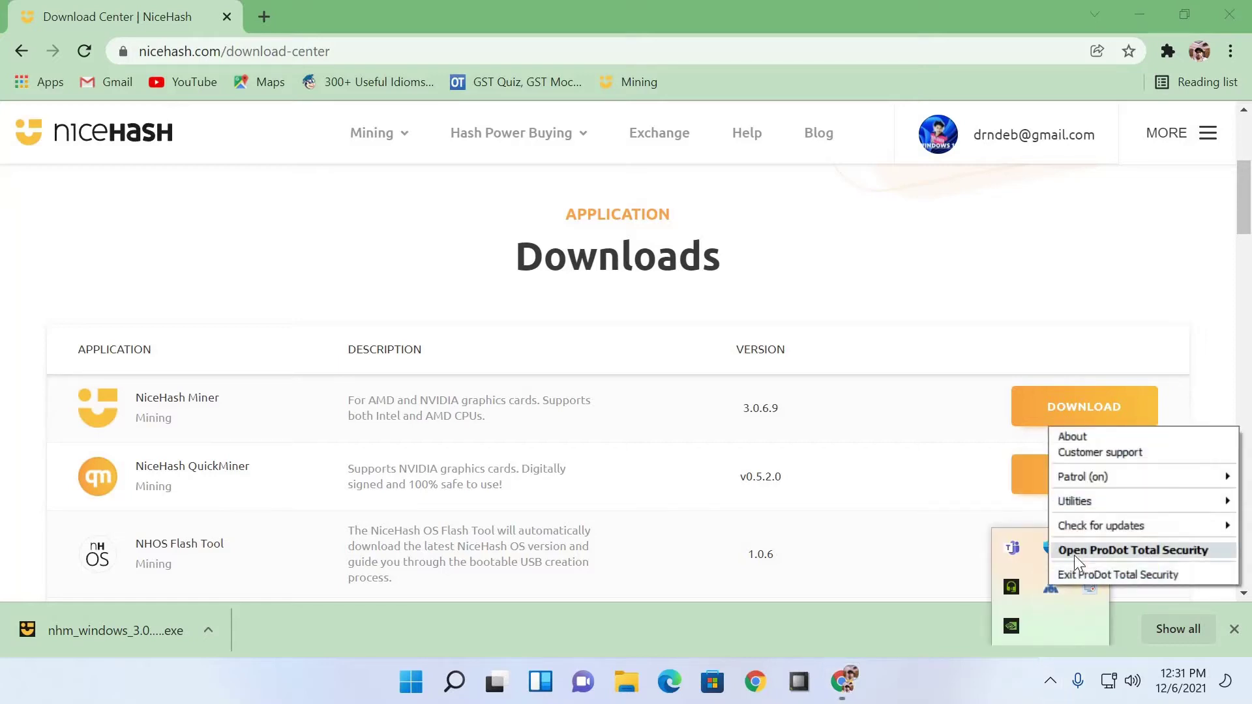
left_click(1082, 574)
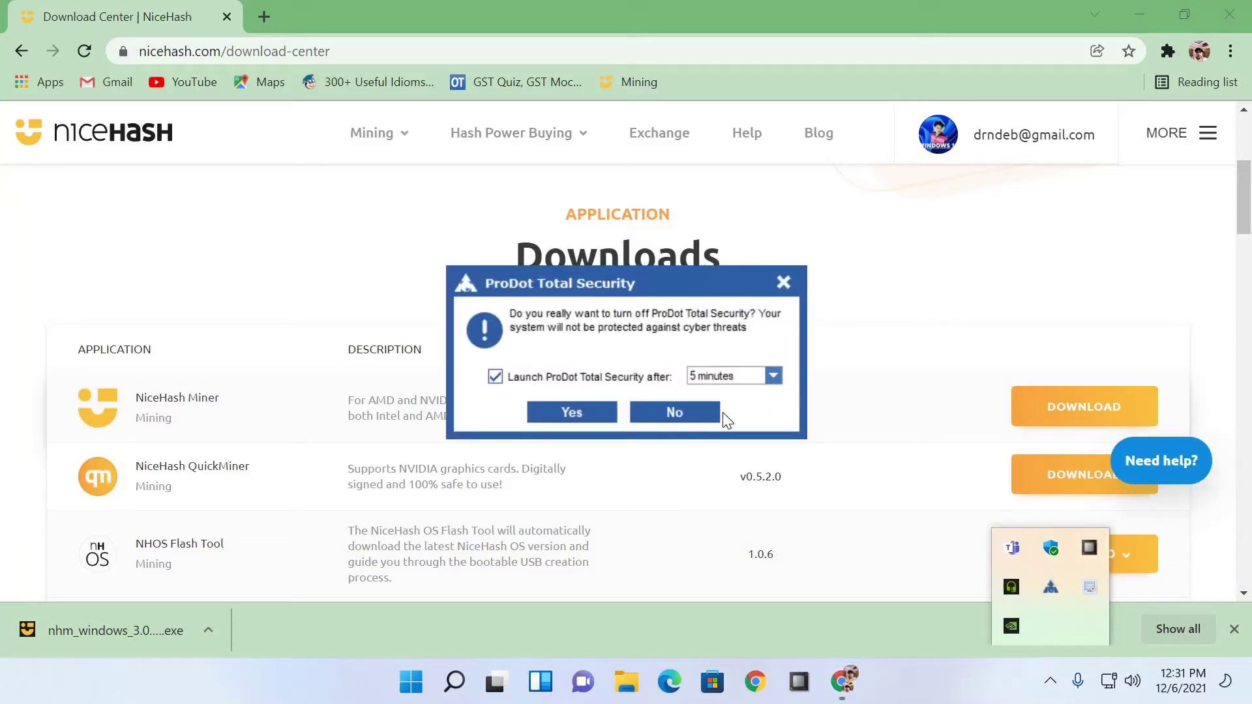
left_click(773, 376)
left_click(723, 424)
left_click(571, 412)
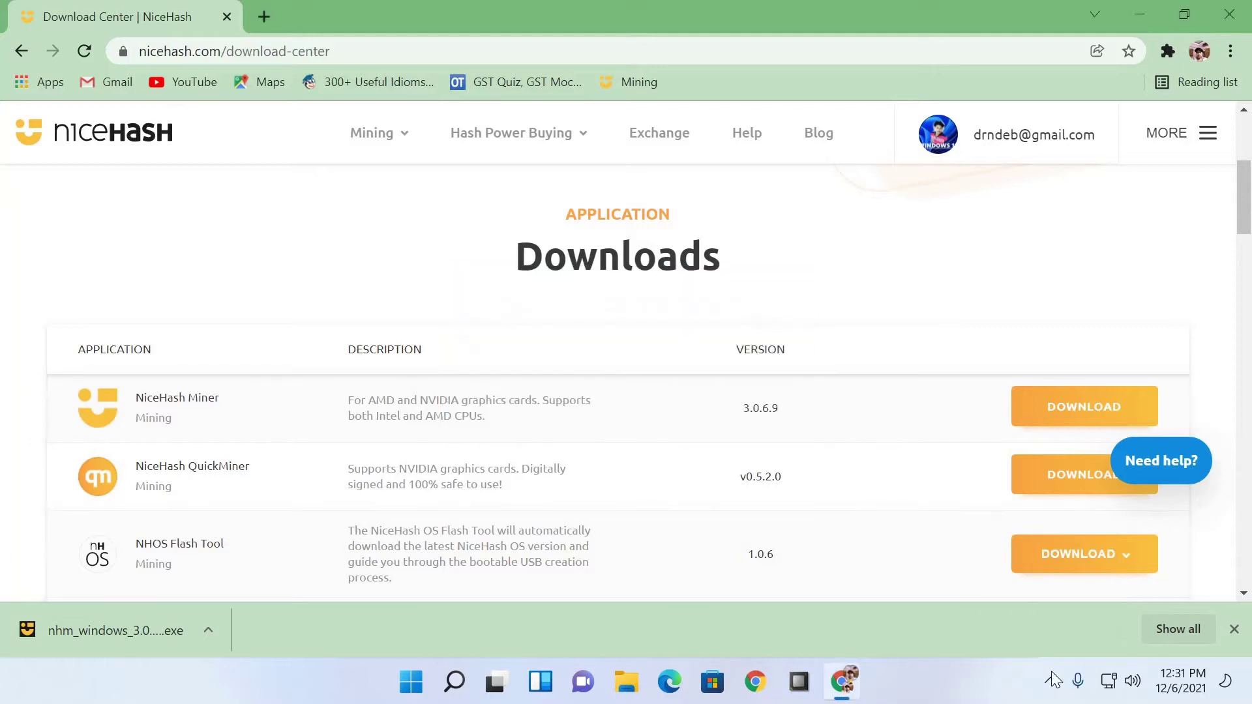
left_click(1051, 680)
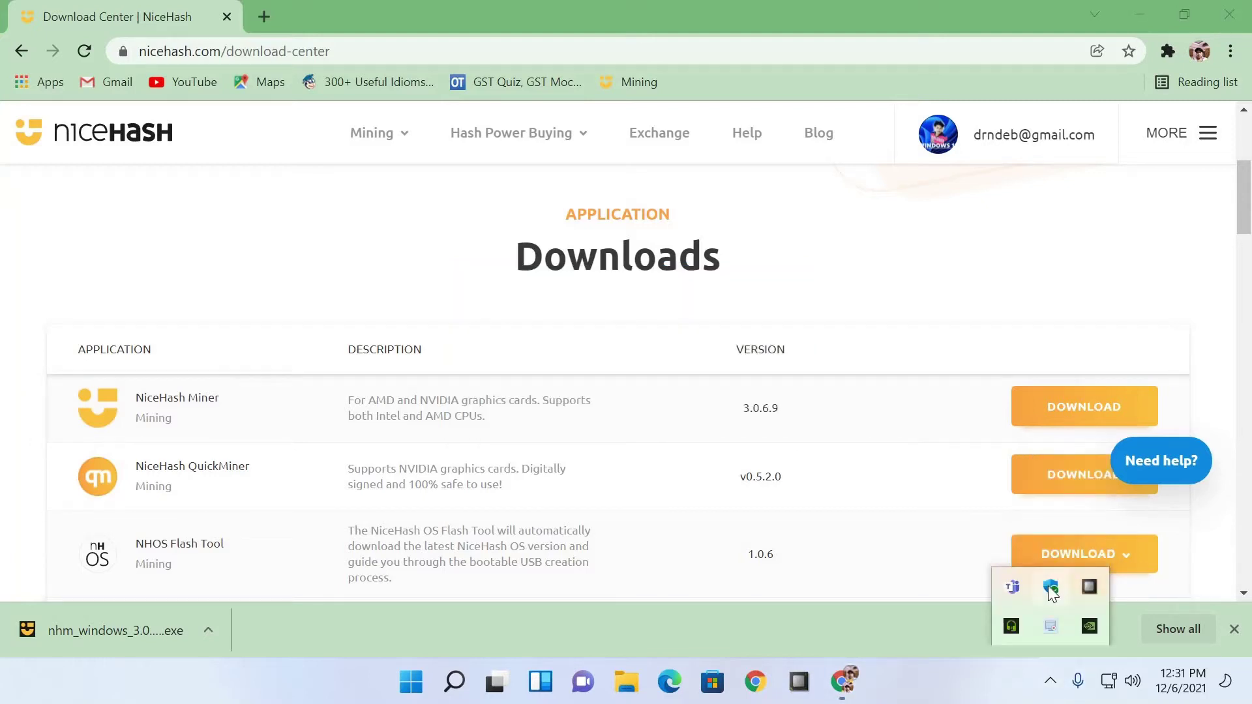
Turn off Real-time protection in Windows Security's Virus & threat protection settings, then minimize it.
left_click(1051, 588)
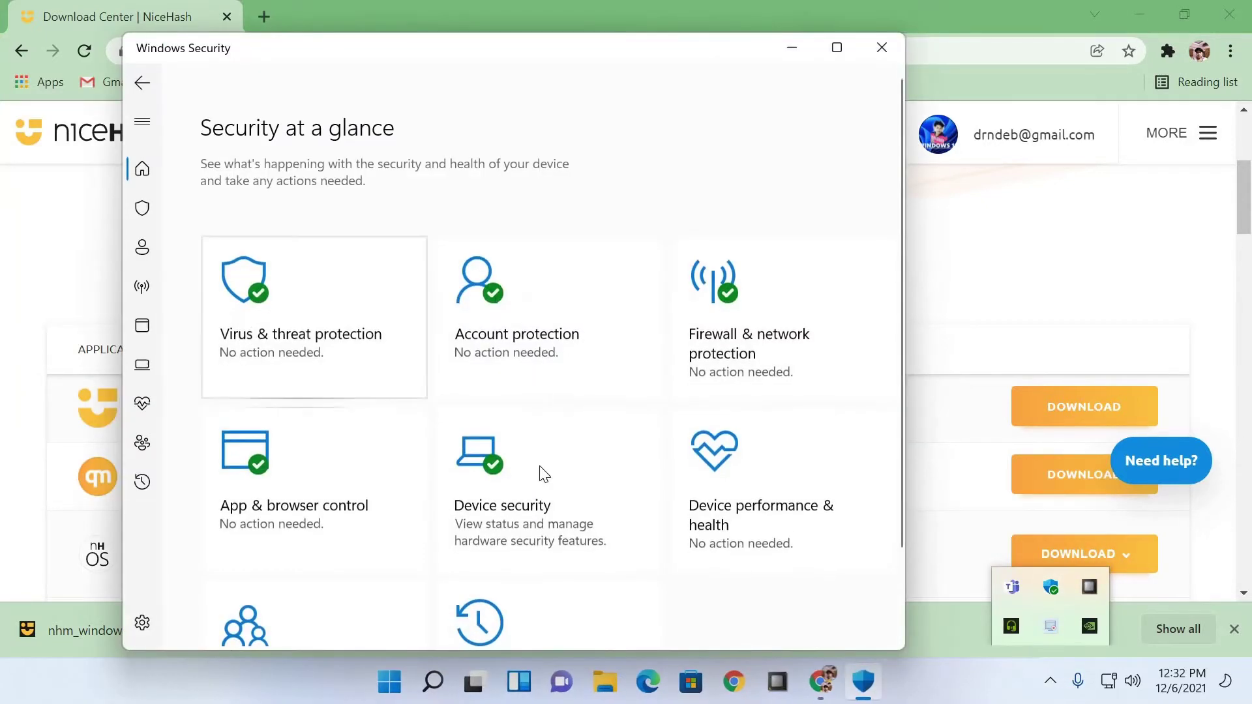
left_click(313, 317)
scroll(285, 496, "down", 5)
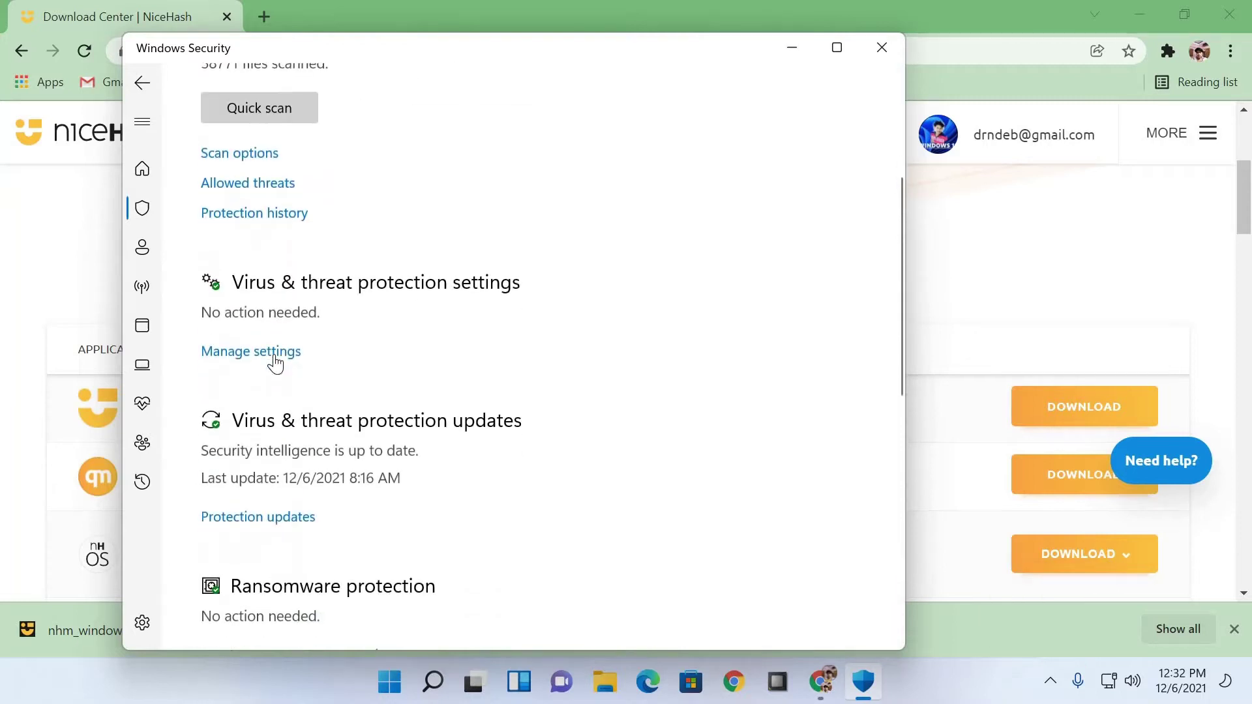
left_click(274, 356)
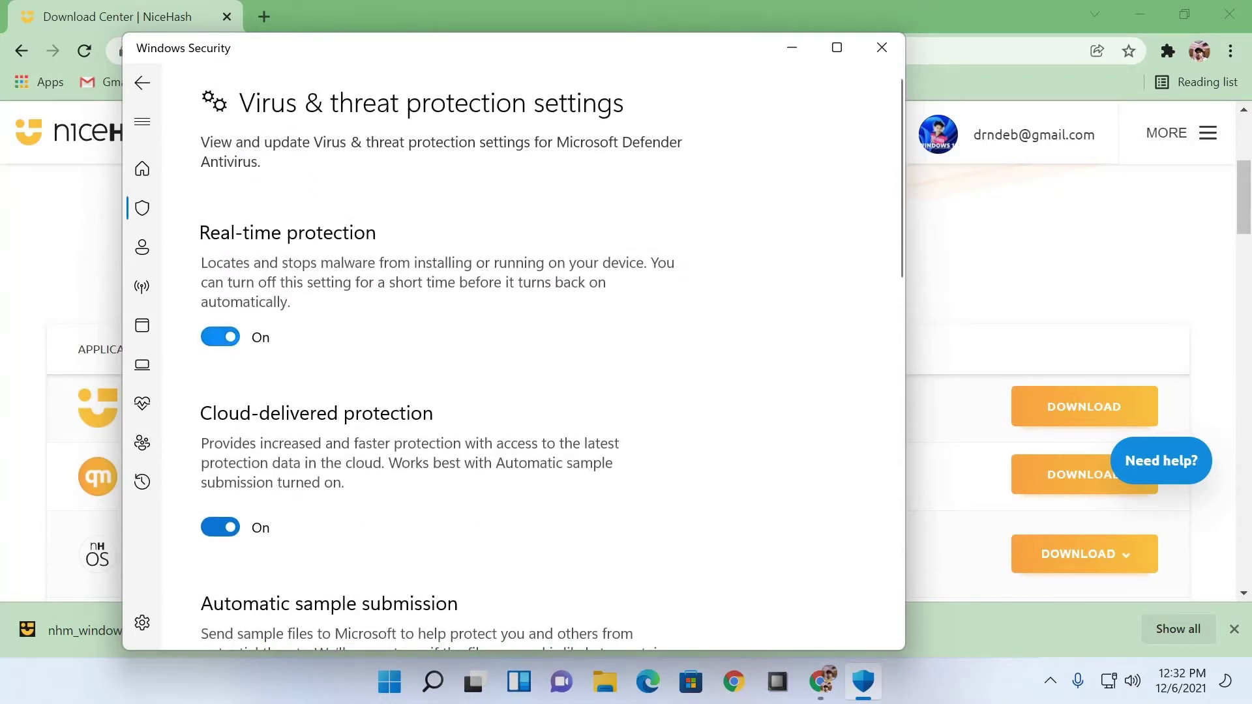
left_click(220, 336)
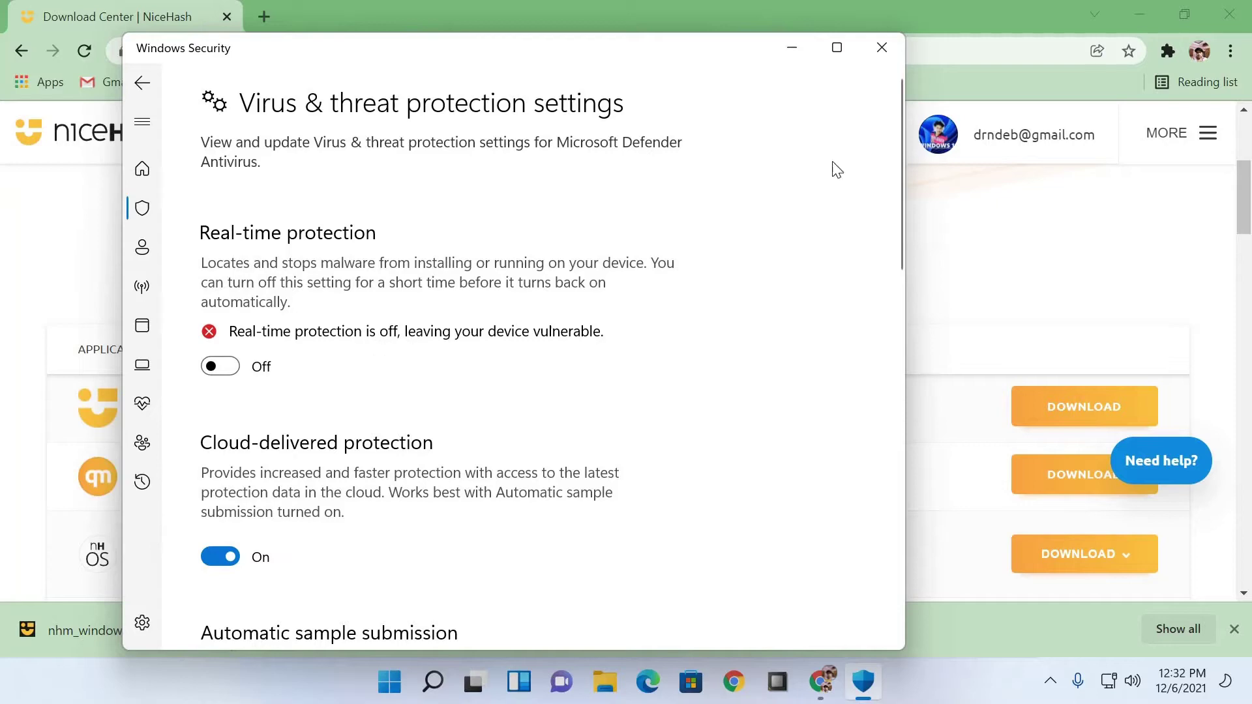
left_click(792, 47)
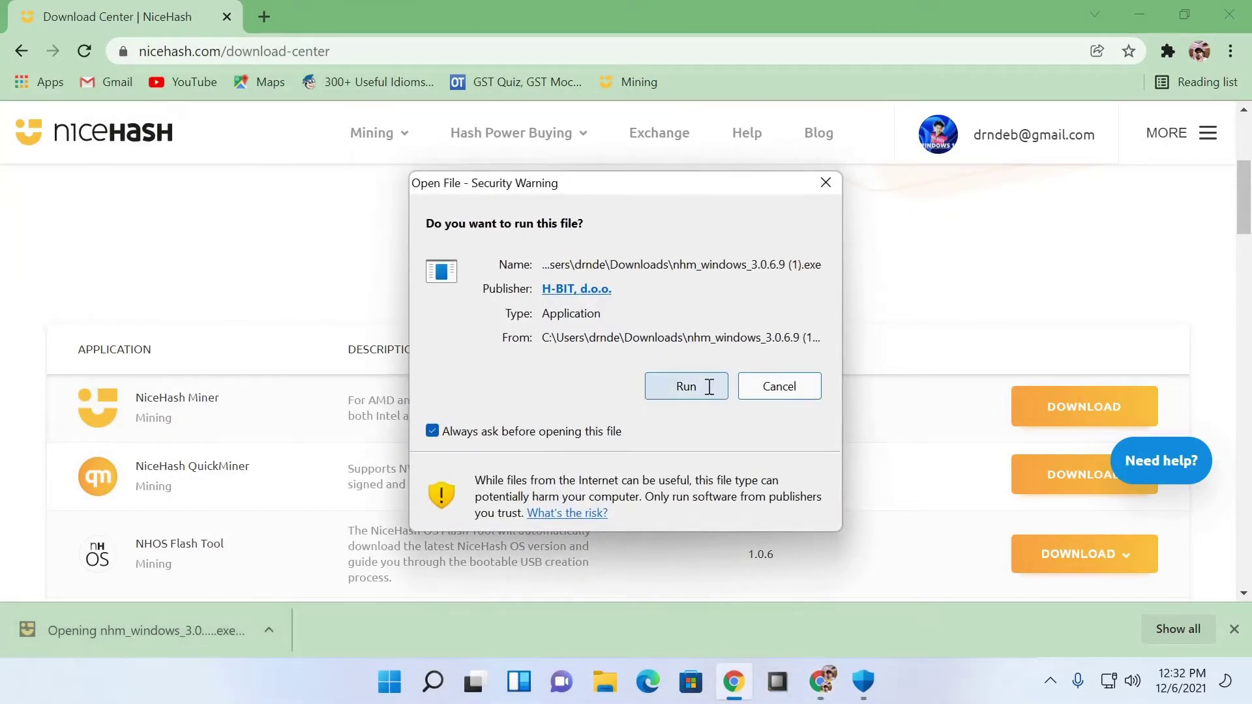
Install NiceHash Miner from nhm_windows, then accept its terms of service and third-party disclaimer.
left_click(709, 387)
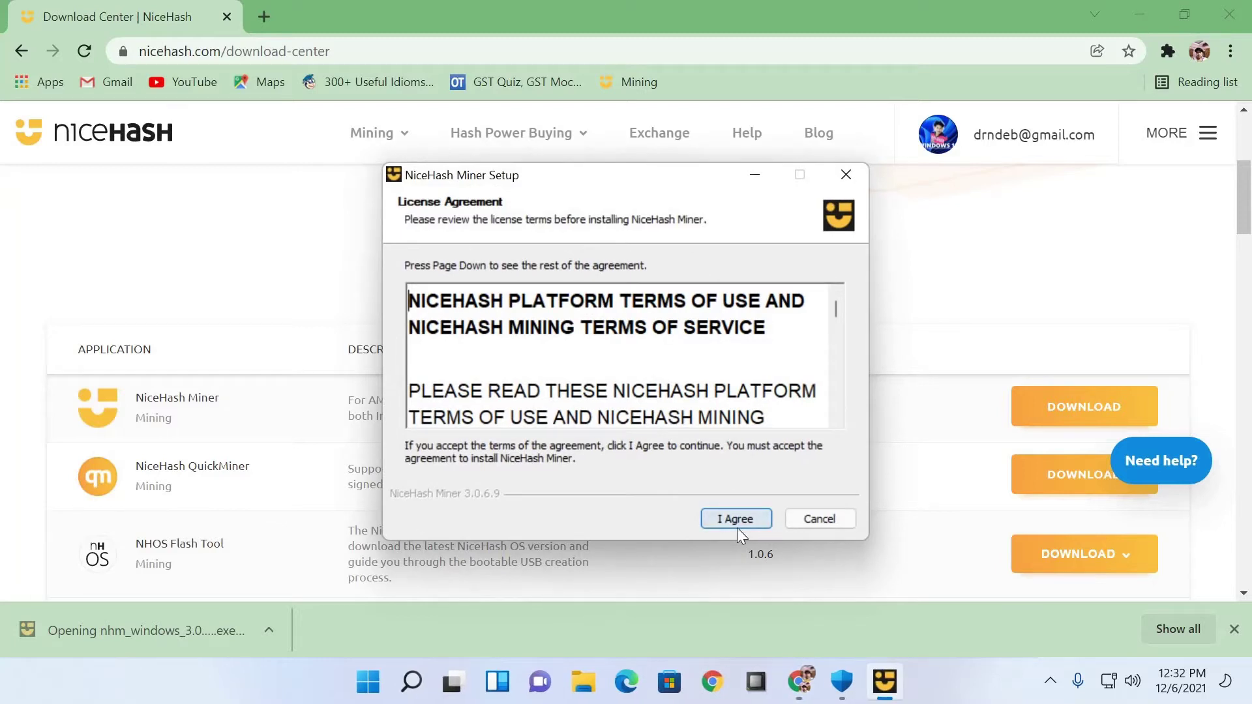
left_click(734, 518)
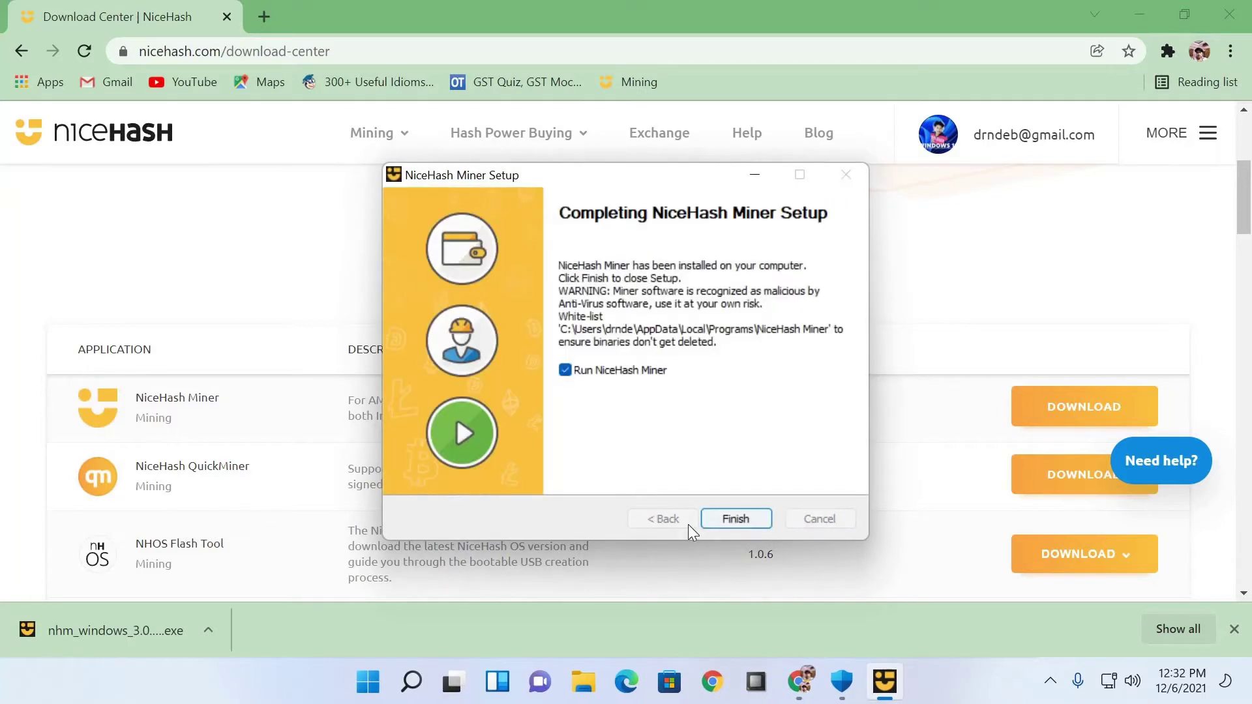
left_click(752, 519)
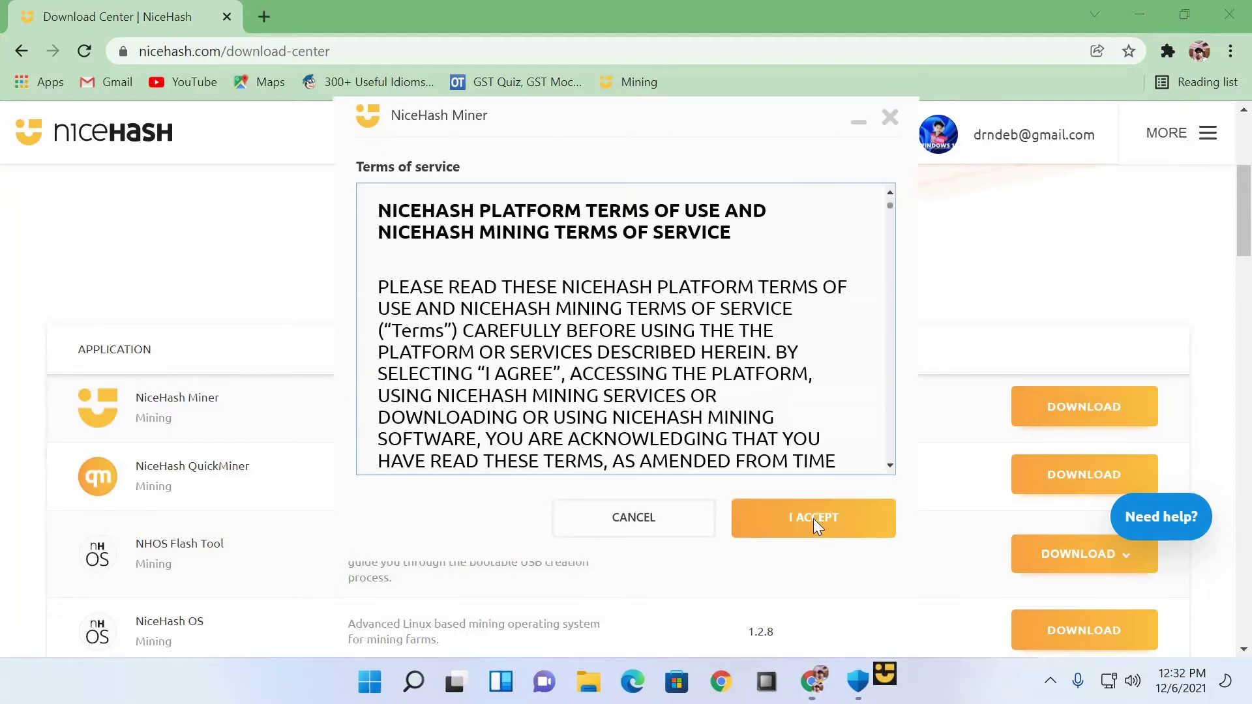
left_click(833, 521)
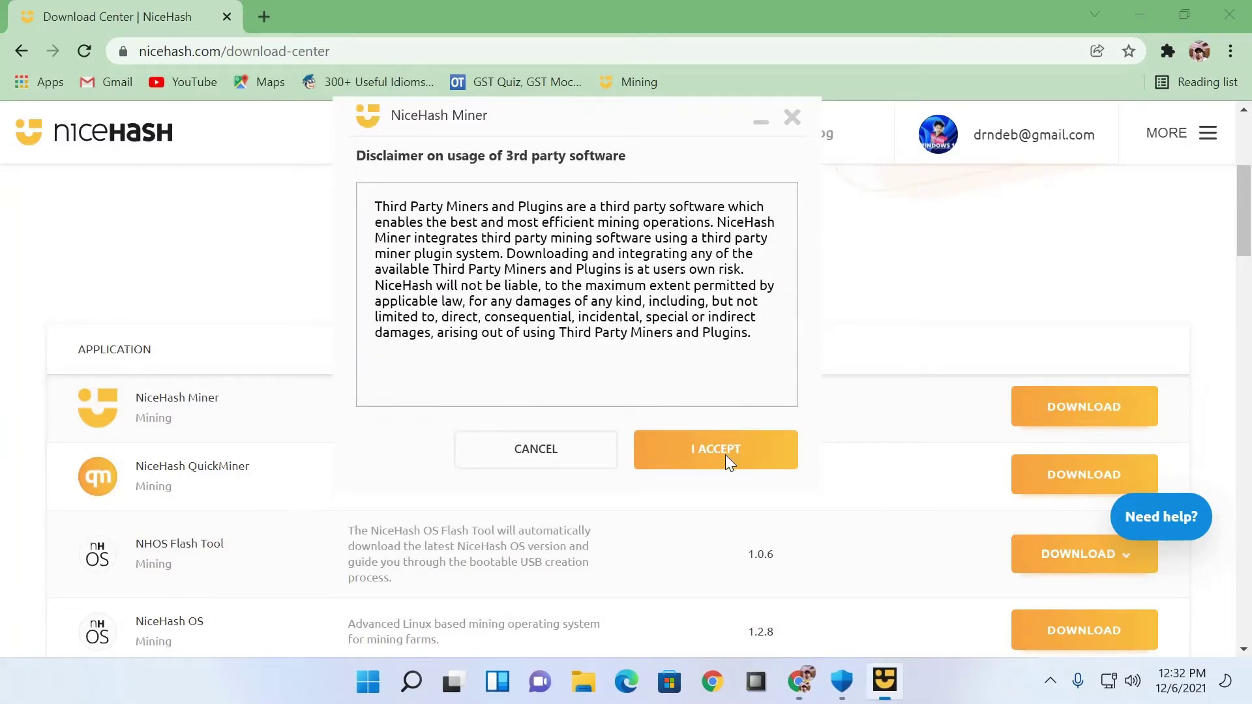
left_click(725, 455)
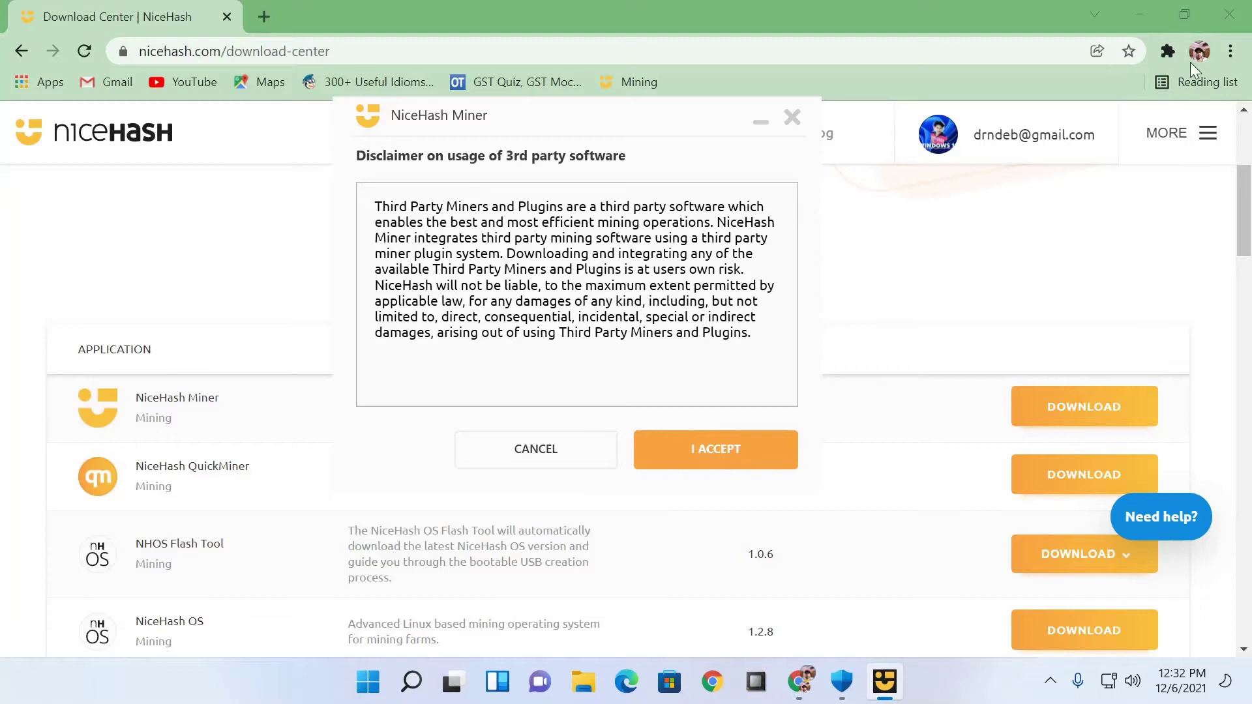
Keep English as the language and log in to the NiceHash account with its password.
left_click(1140, 14)
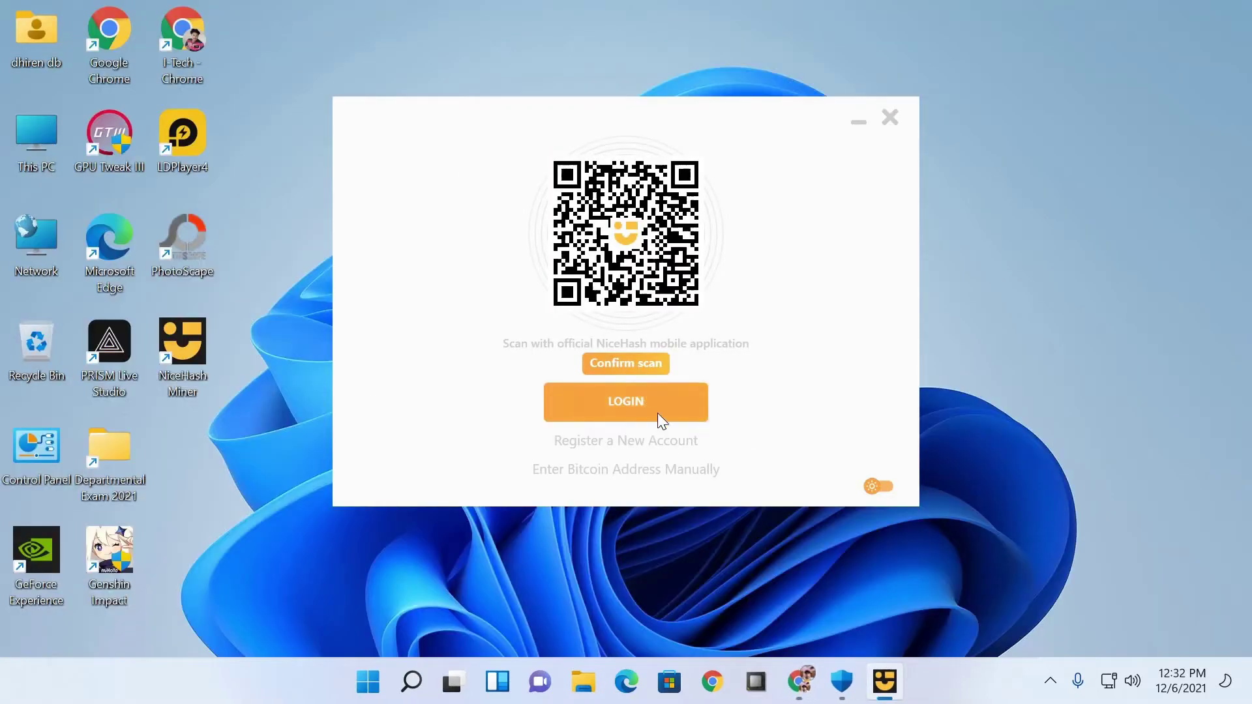
left_click(678, 369)
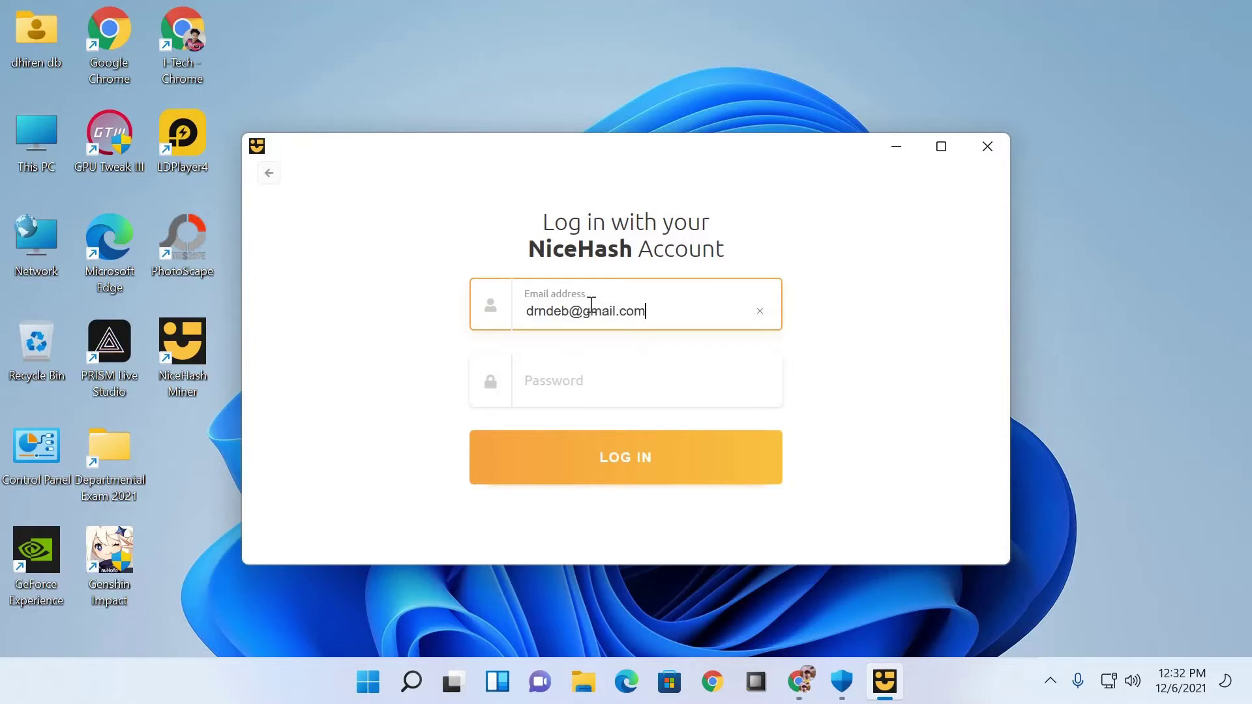
left_click(588, 381)
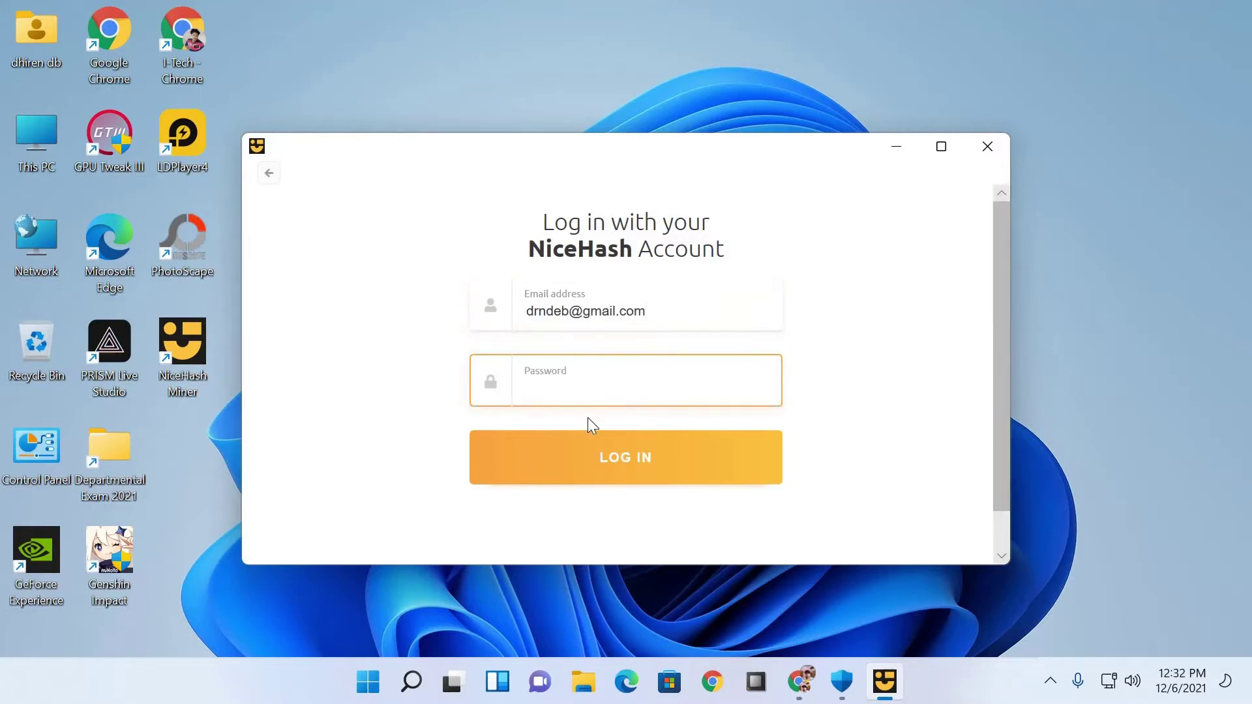
key("ctrl+v")
left_click(648, 462)
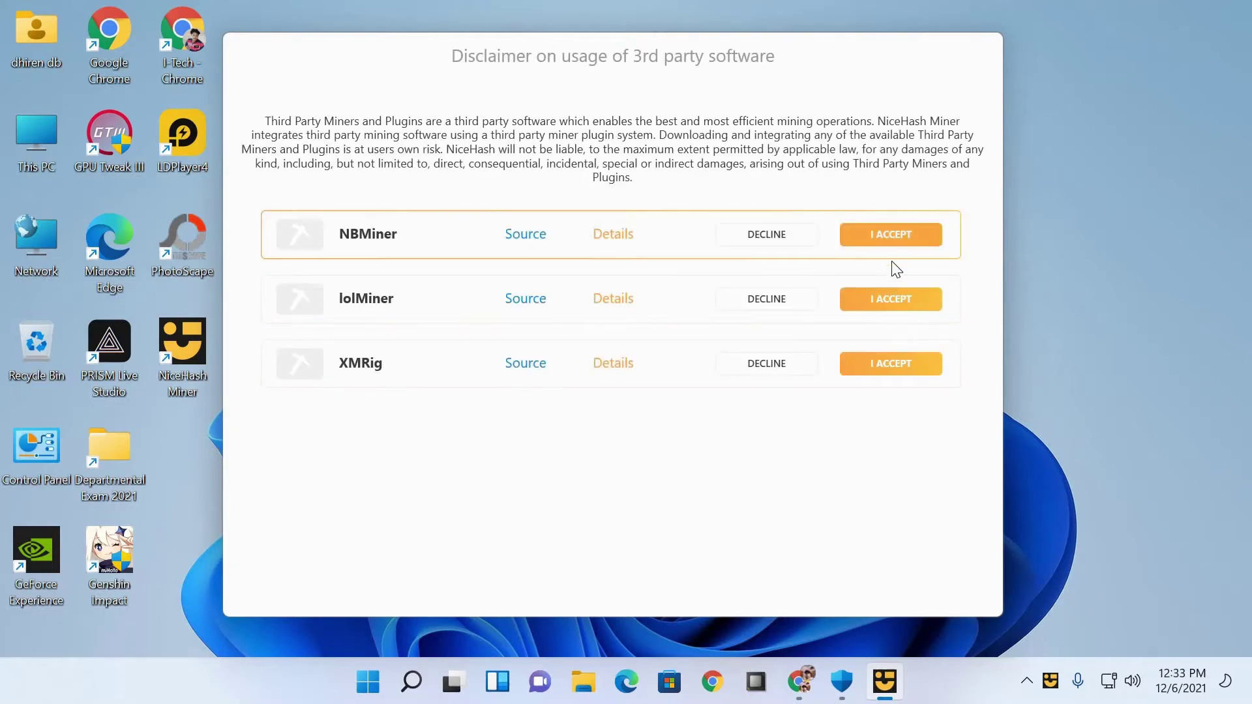
Accept the NBMiner and lolMiner plugin terms, dismiss the login message, and restart the miner.
left_click(894, 236)
left_click(901, 252)
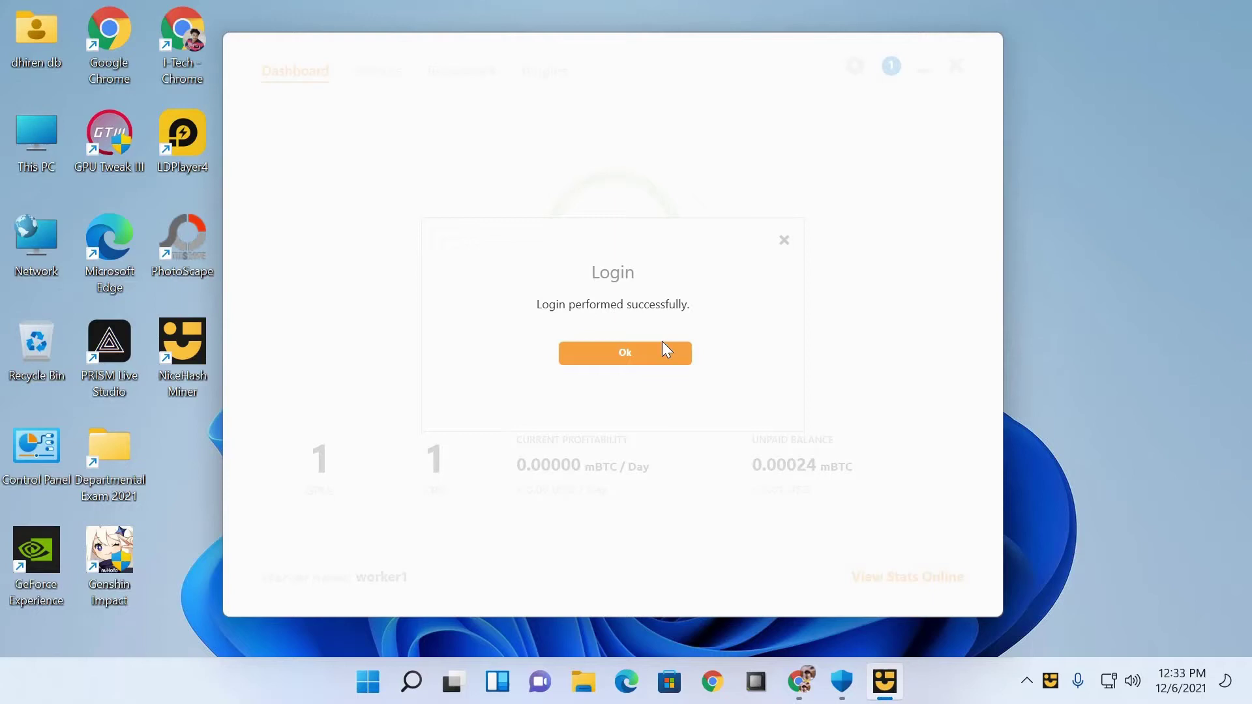
left_click(660, 346)
left_click(648, 337)
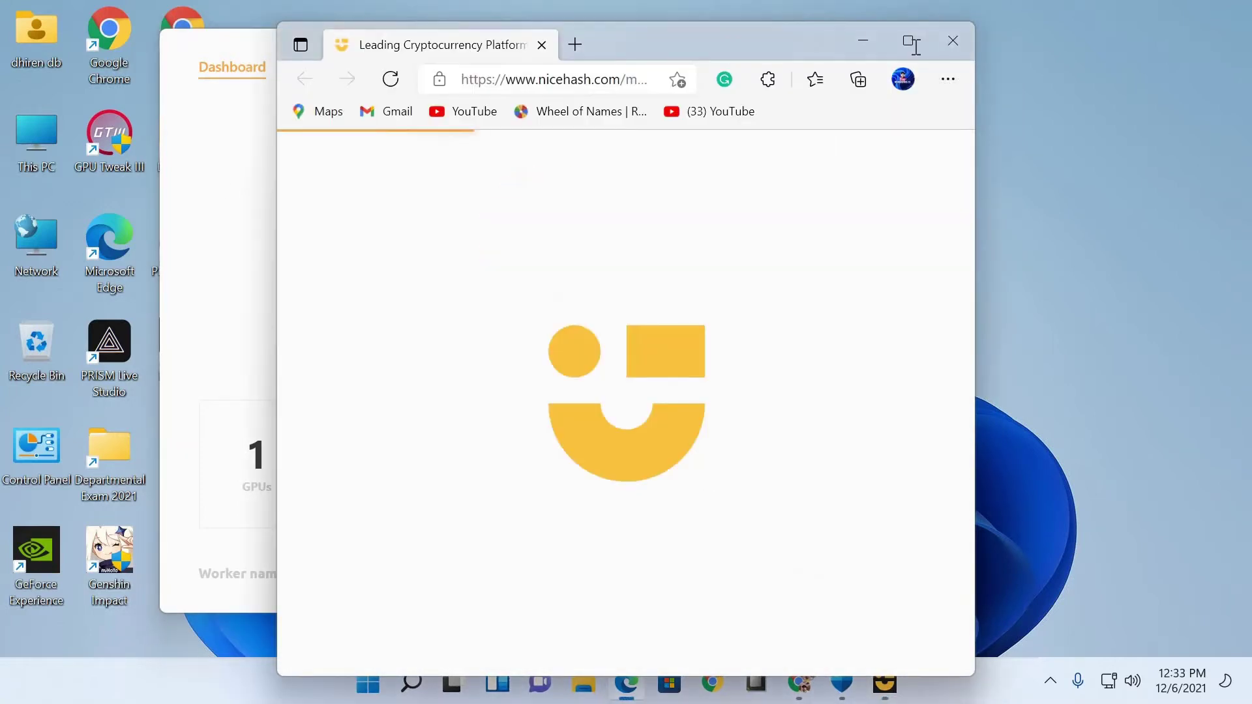
Maximize Edge and view the worker1 rig page showing 0/2 devices mining.
left_click(912, 43)
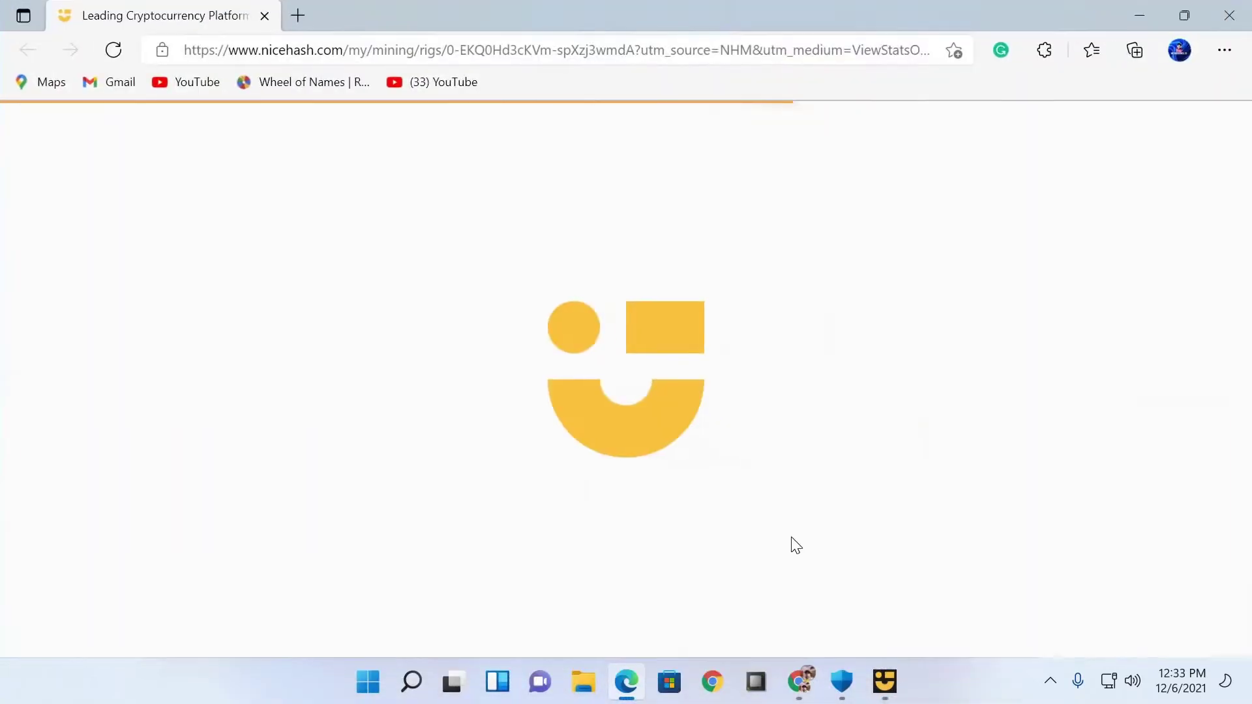
left_click(887, 678)
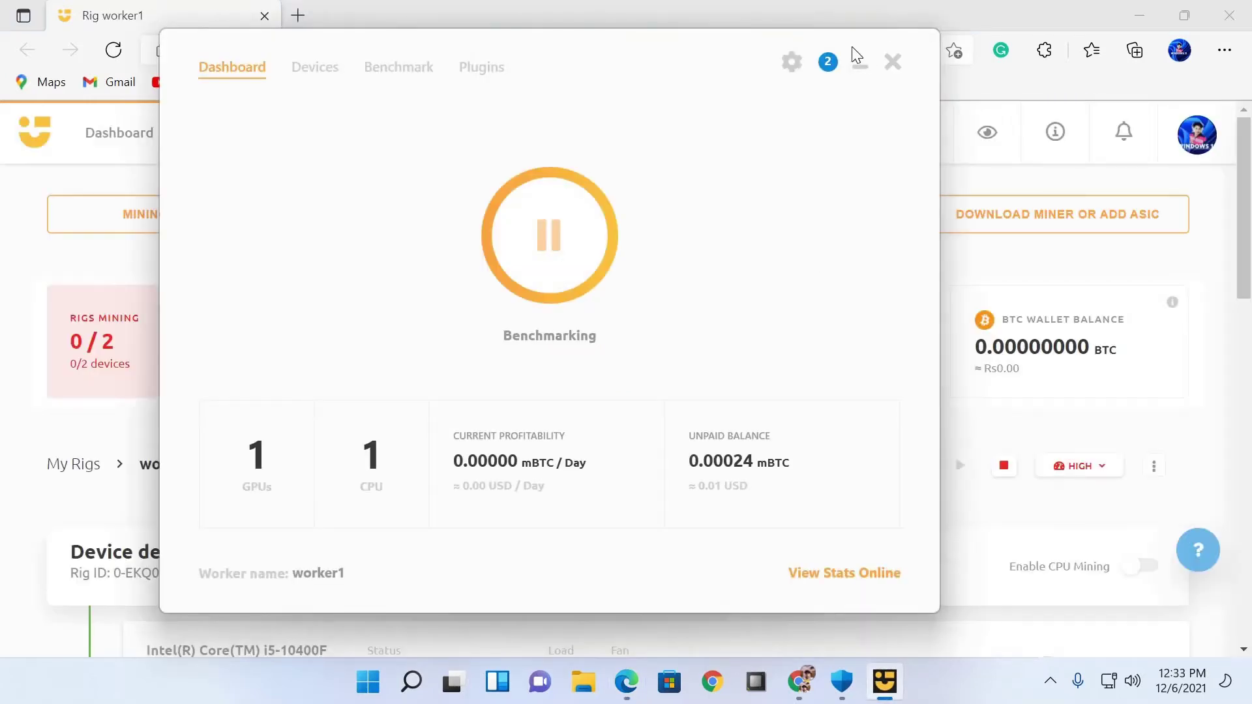
left_click(138, 366)
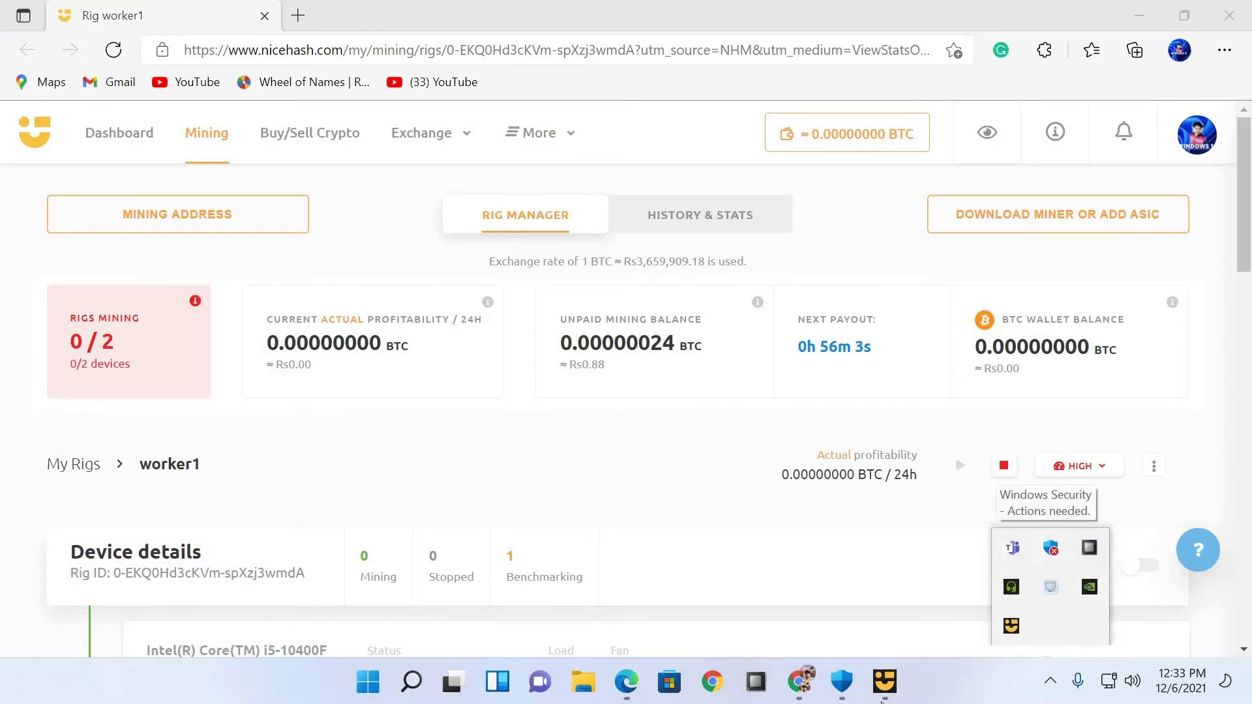
Close the Windows search panel and minimize Edge so NiceHash Miner is showing.
mouse_move(418, 689)
key("super+s")
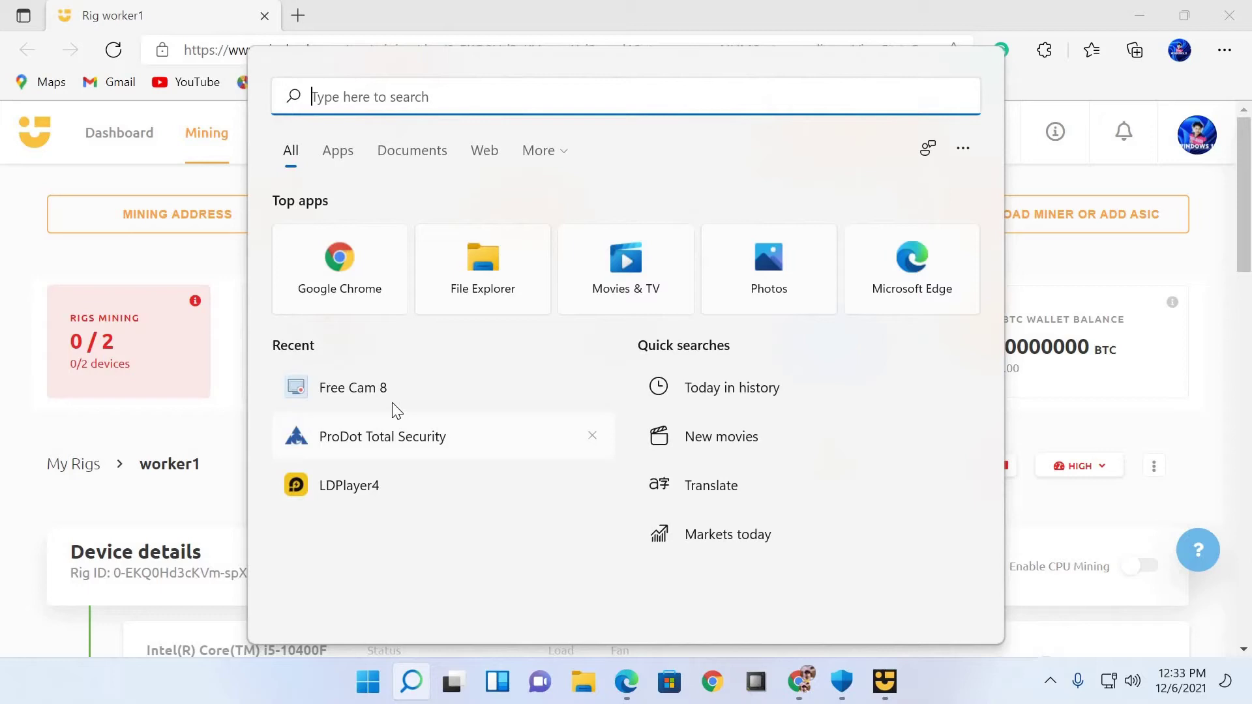
left_click(1117, 8)
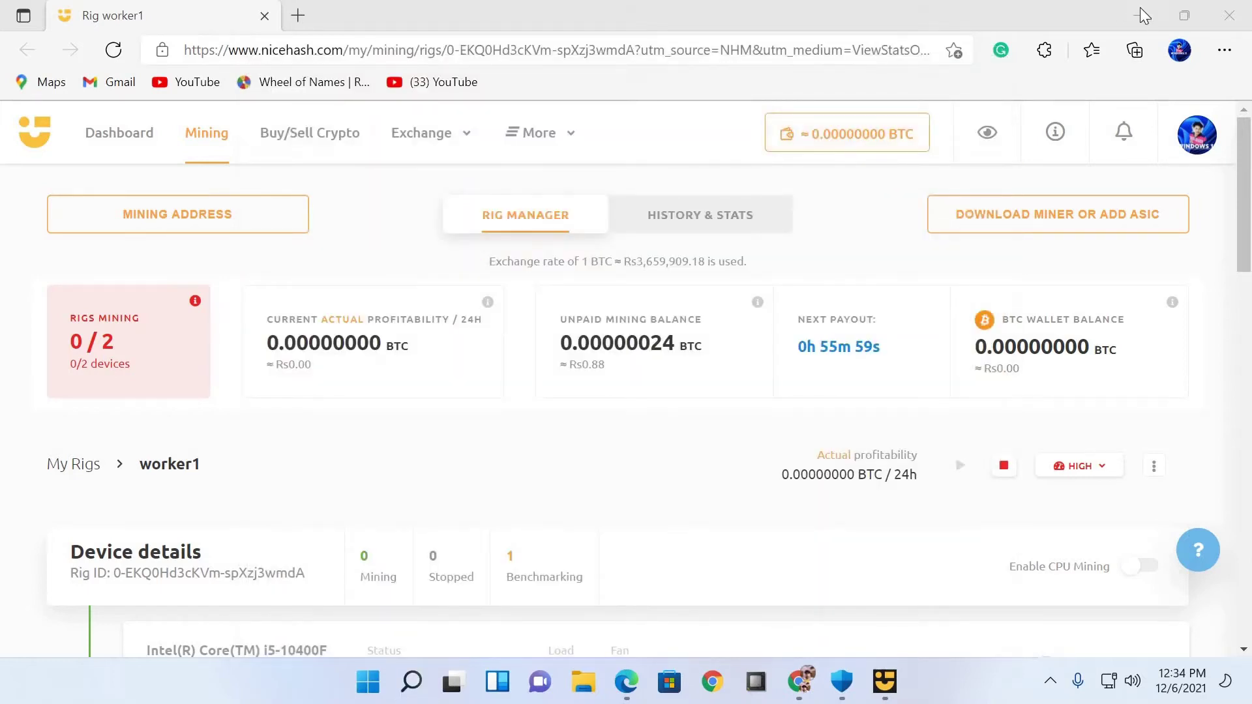
left_click(1141, 8)
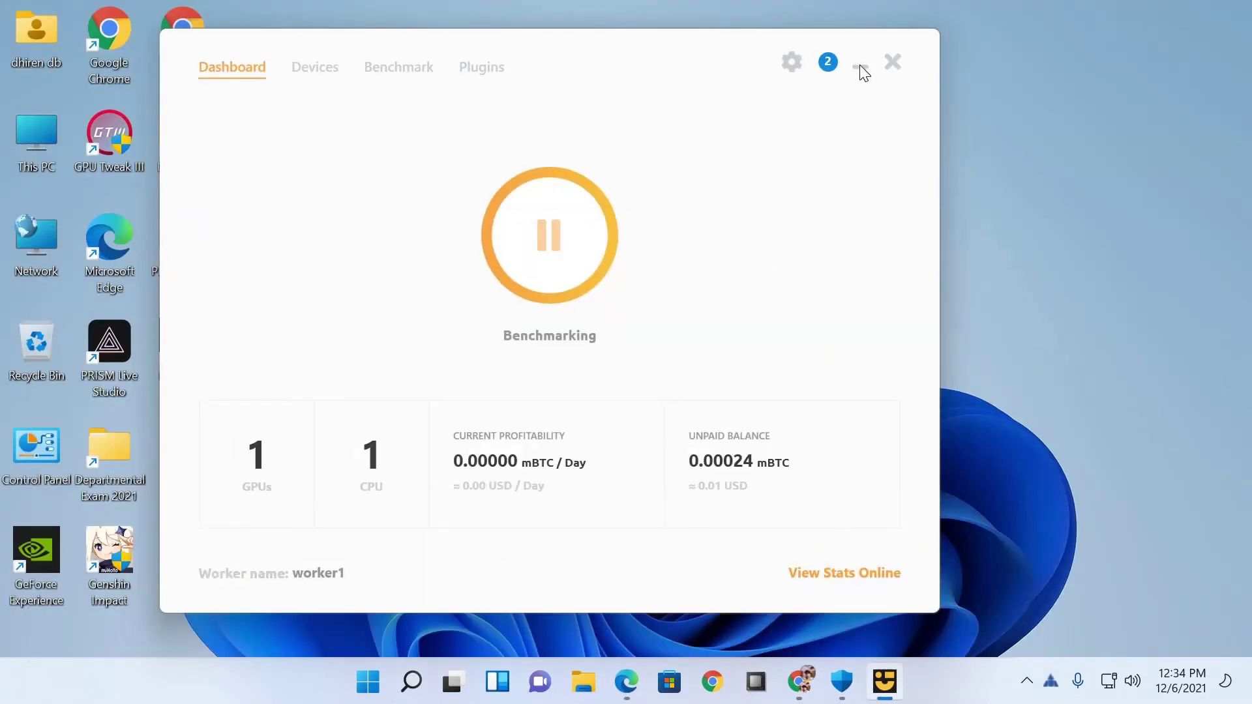
Minimize NiceHash Miner and the NiceHash Downloads page, leaving the ProDot splash on the desktop.
left_click(860, 69)
left_click(804, 691)
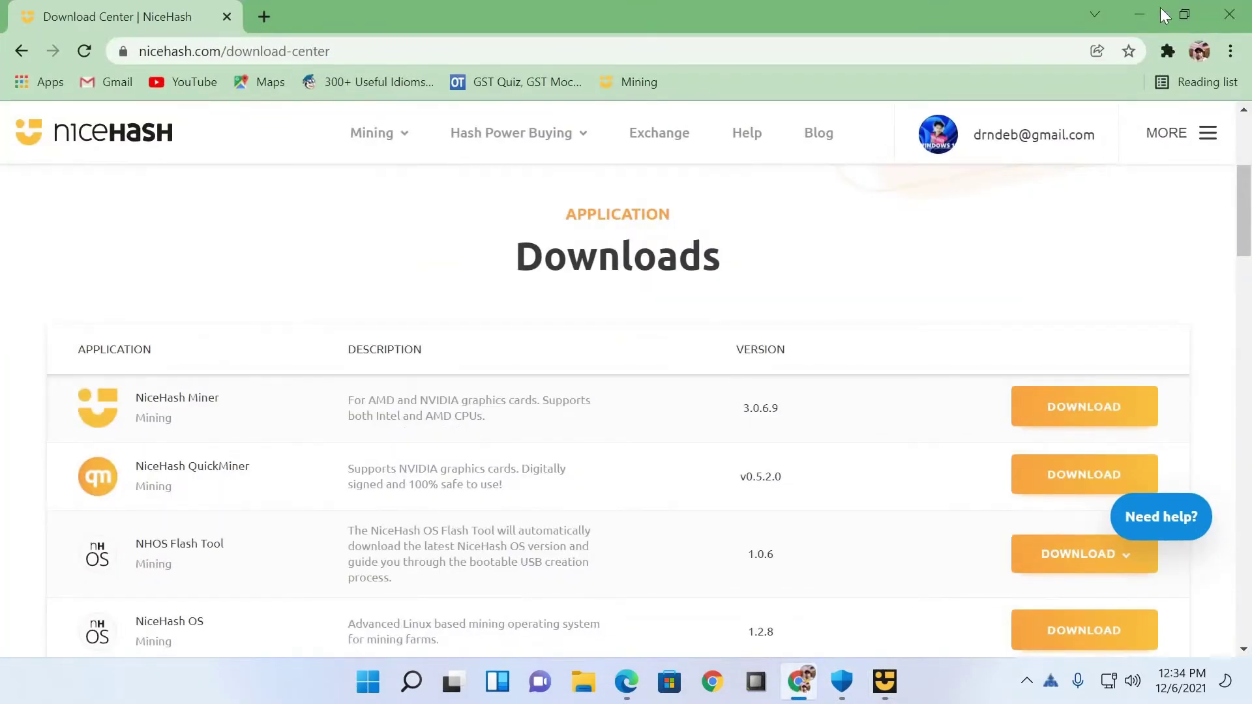
left_click(1139, 15)
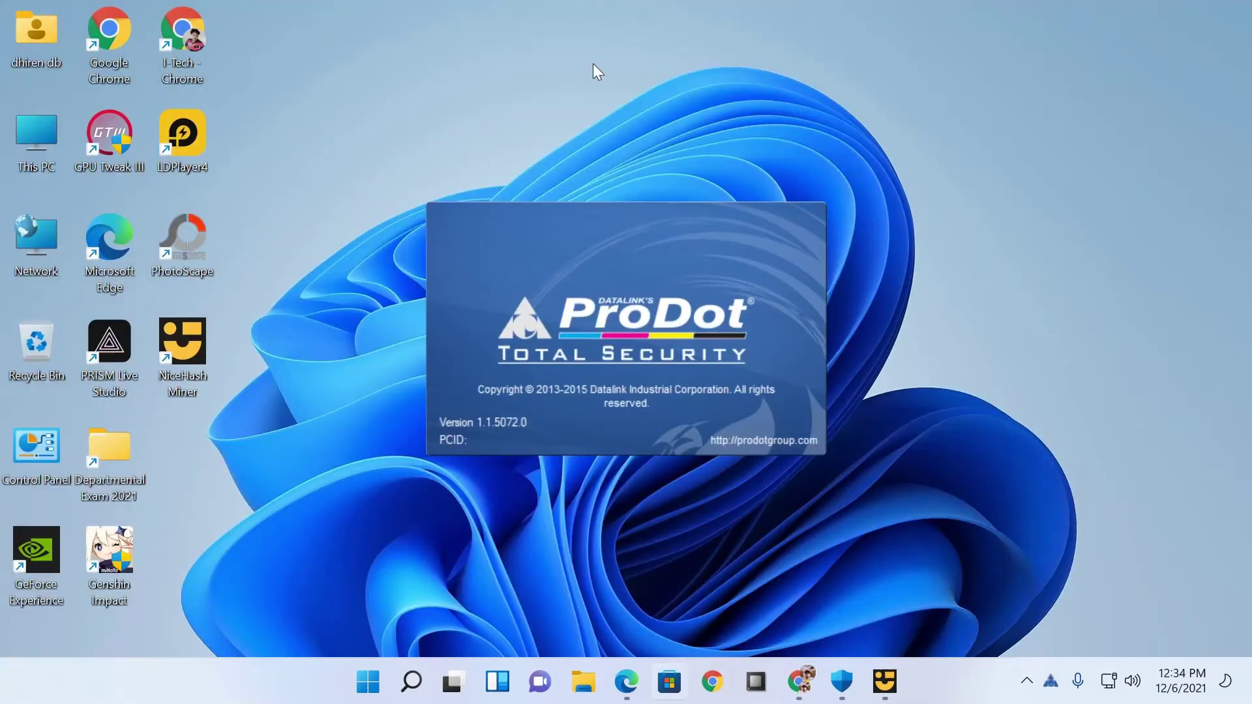
scroll(717, 502, "down", 3)
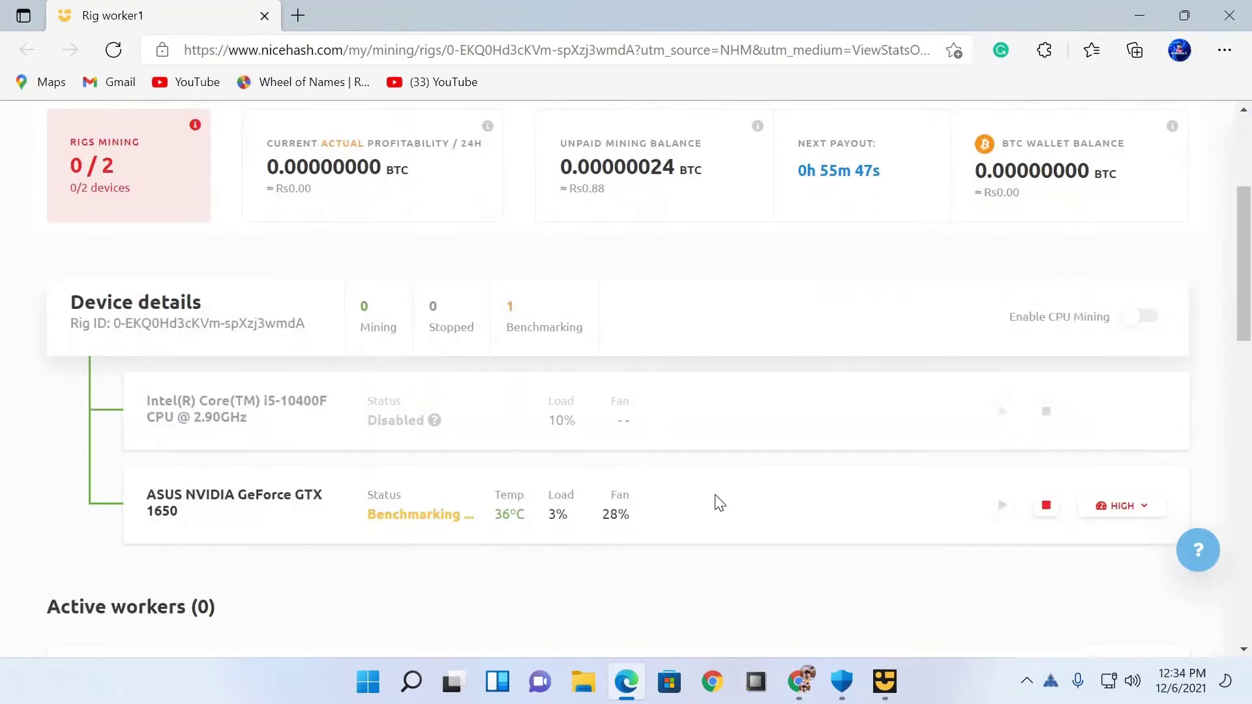
scroll(805, 494, "up", 3)
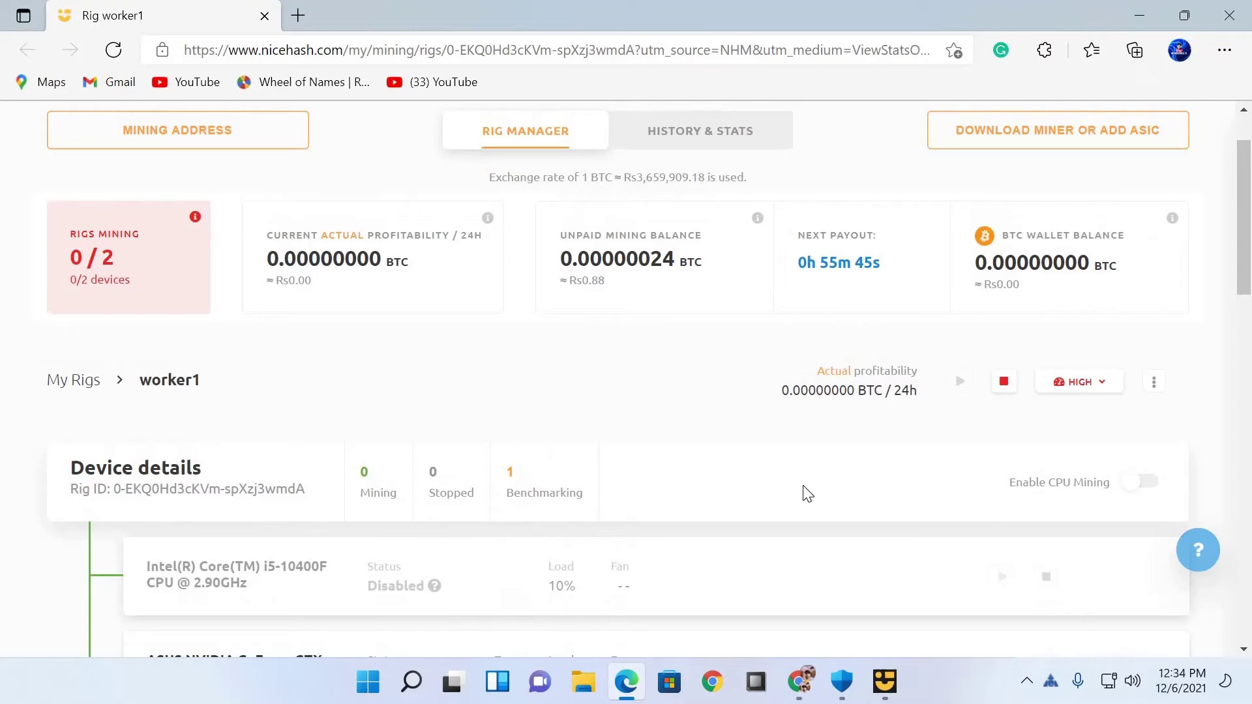
scroll(978, 413, "down", 3)
scroll(531, 468, "up", 3)
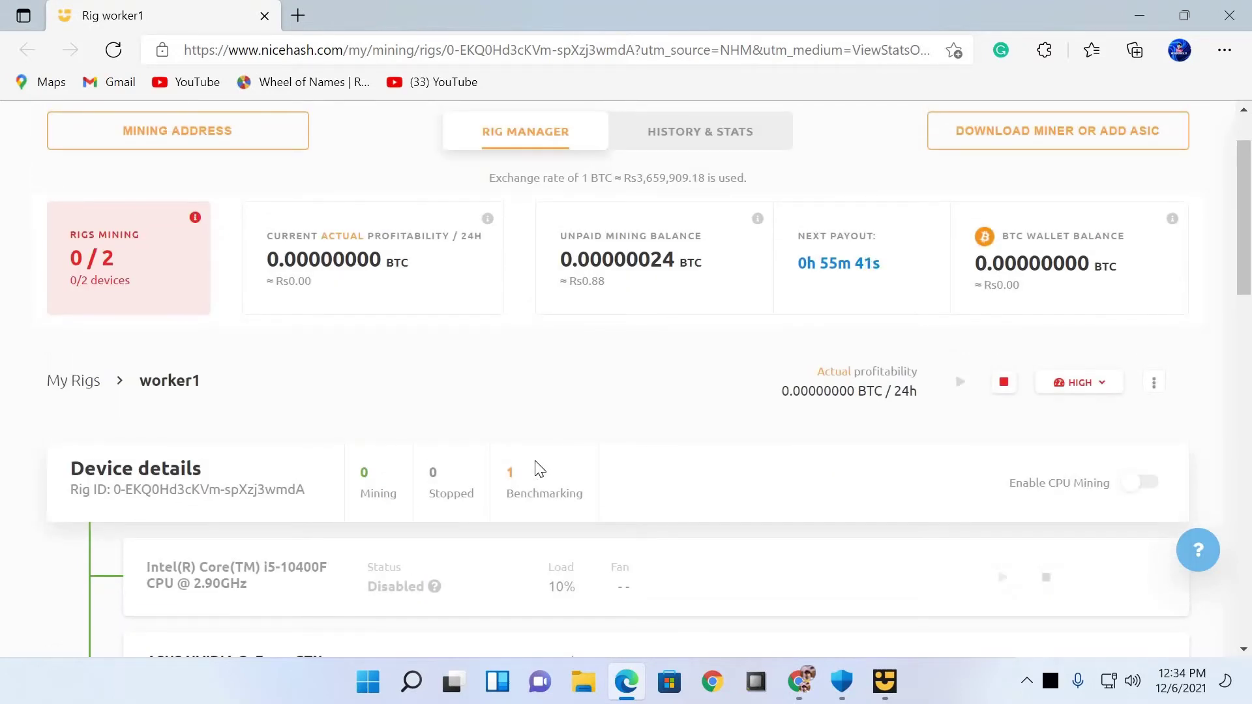
scroll(537, 468, "up", 2)
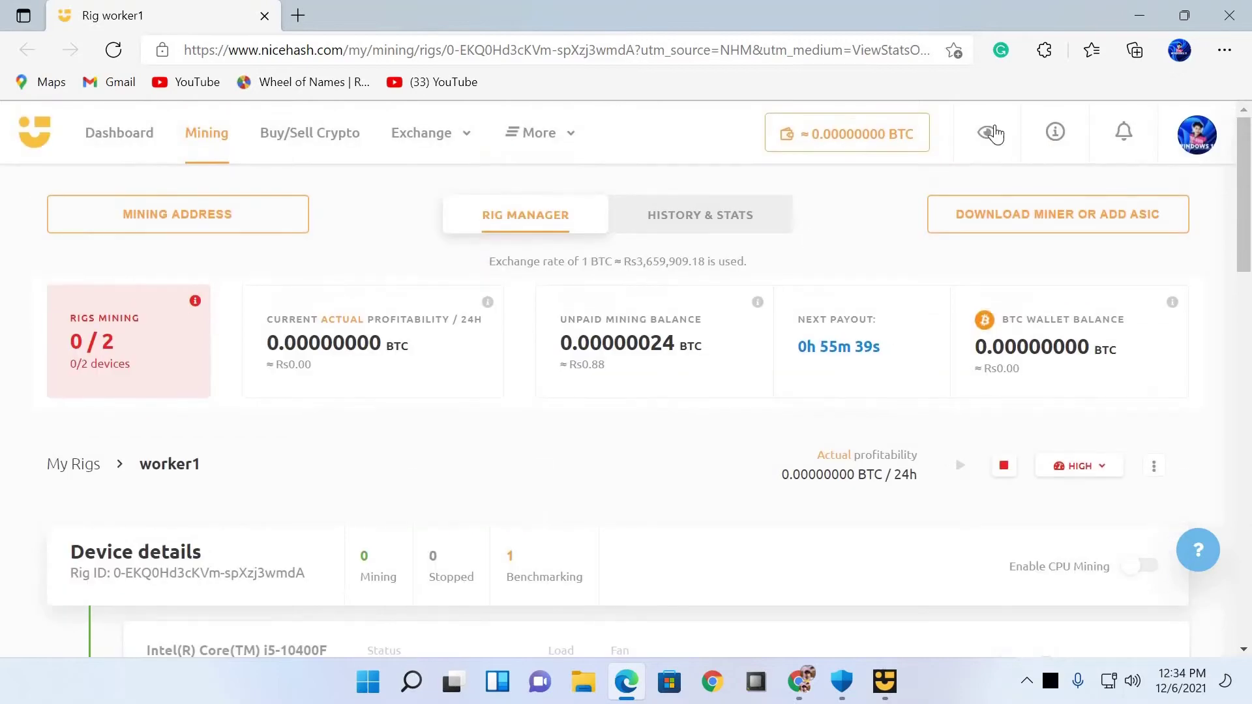
key("super+d")
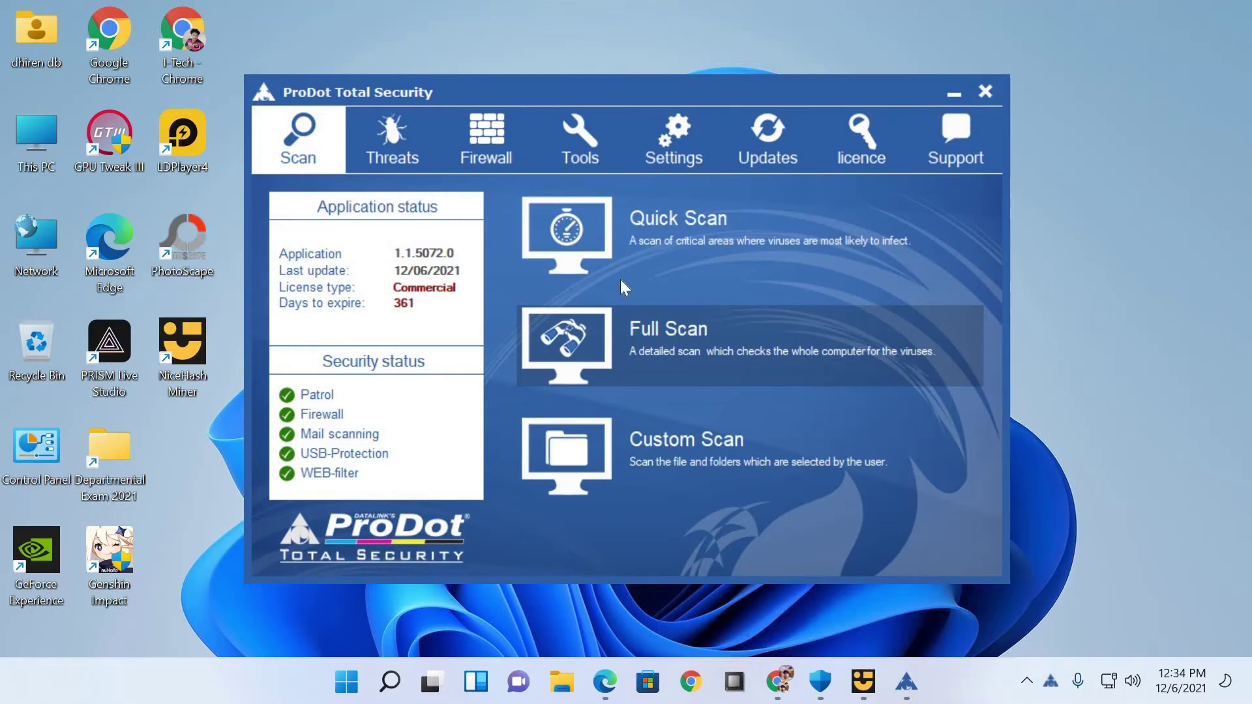
Scroll ProDot's Firewall application rules to confirm NiceHash Miner, its miners and QuickMiner are Allow All.
left_click(411, 145)
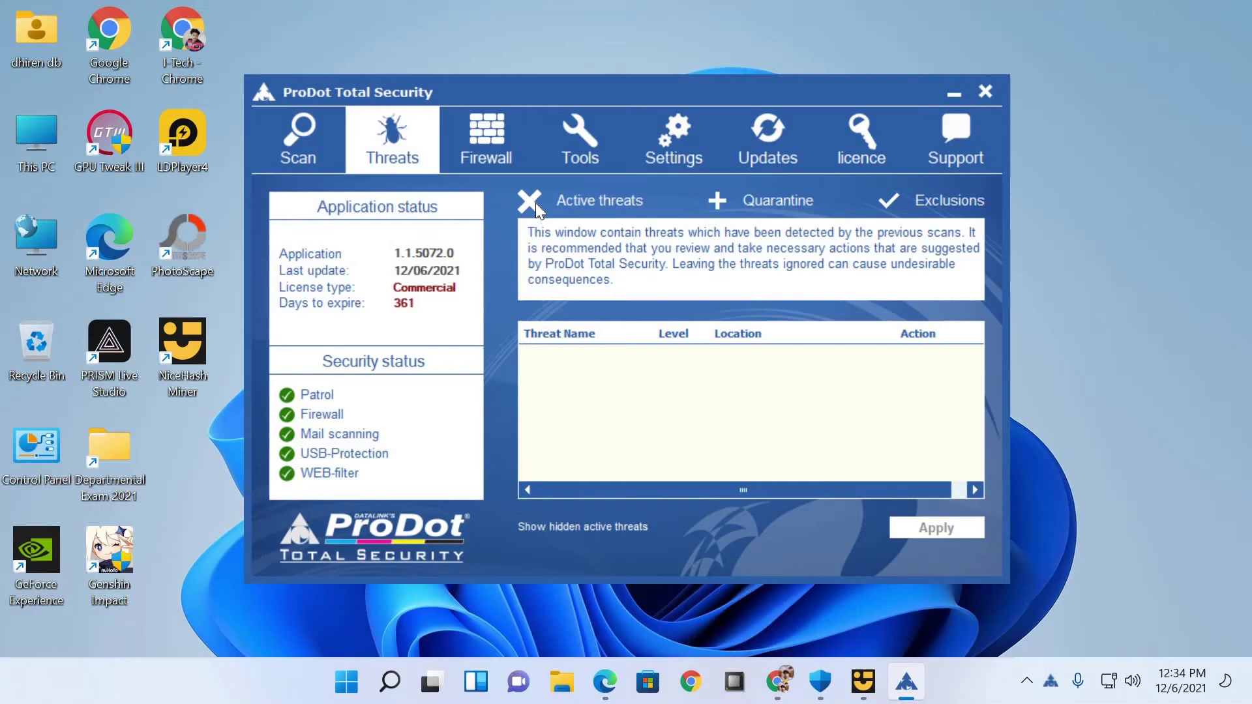
left_click(503, 119)
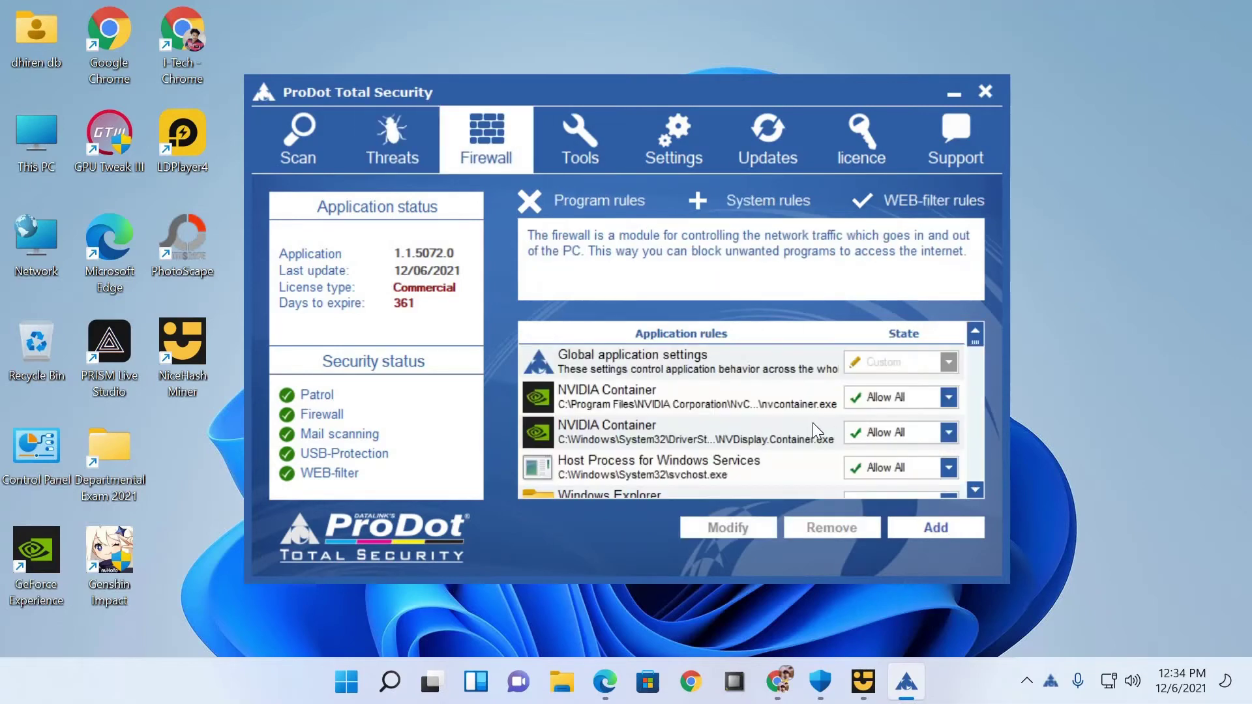
scroll(812, 422, "down", 2)
scroll(812, 423, "up", 1)
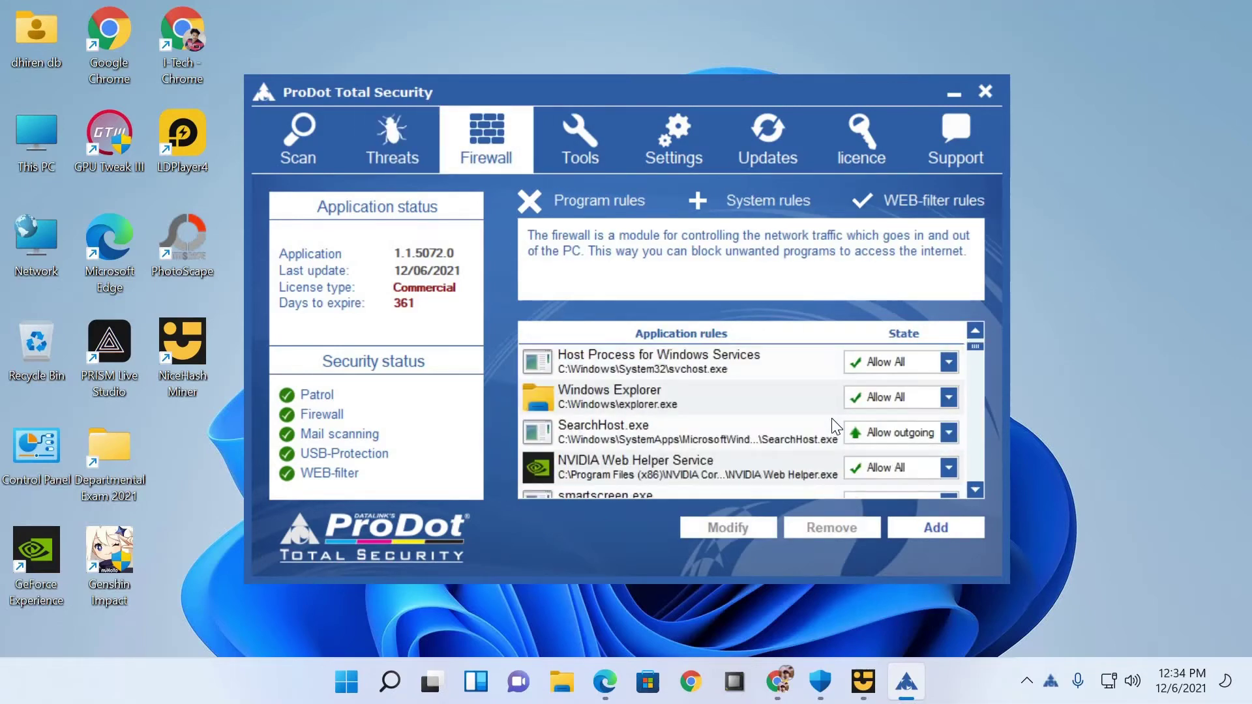
scroll(832, 422, "down", 6)
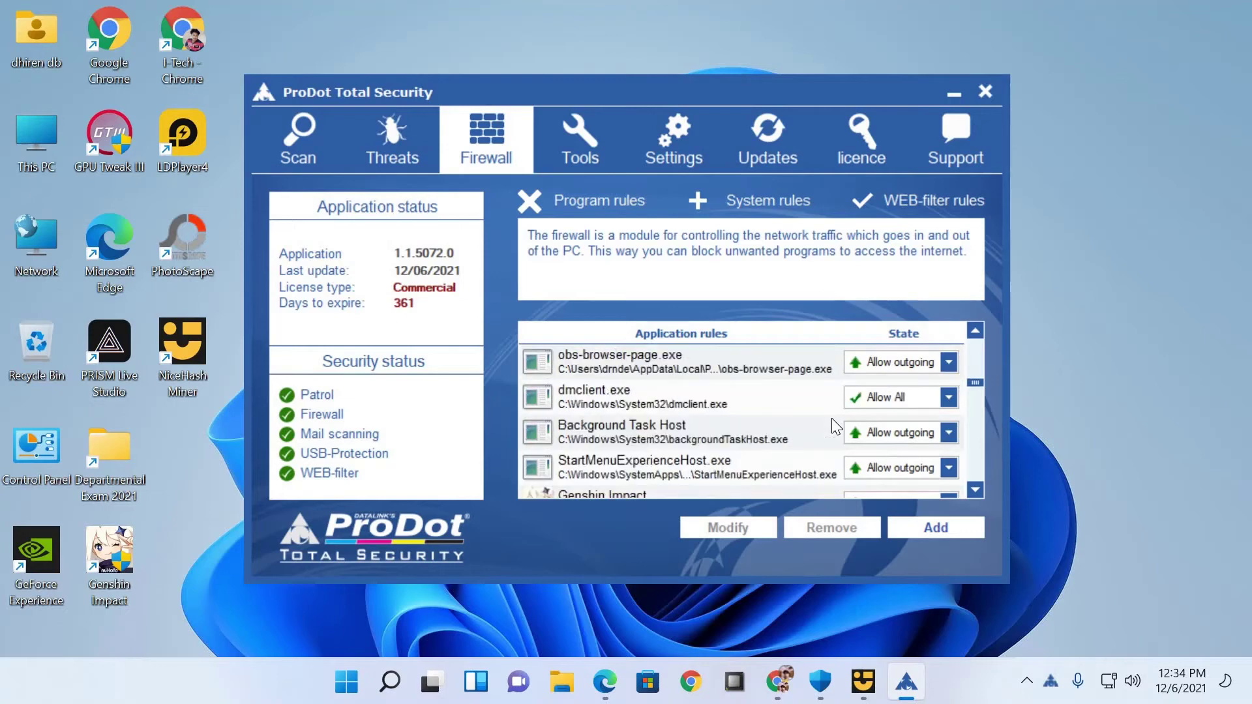
scroll(832, 421, "down", 8)
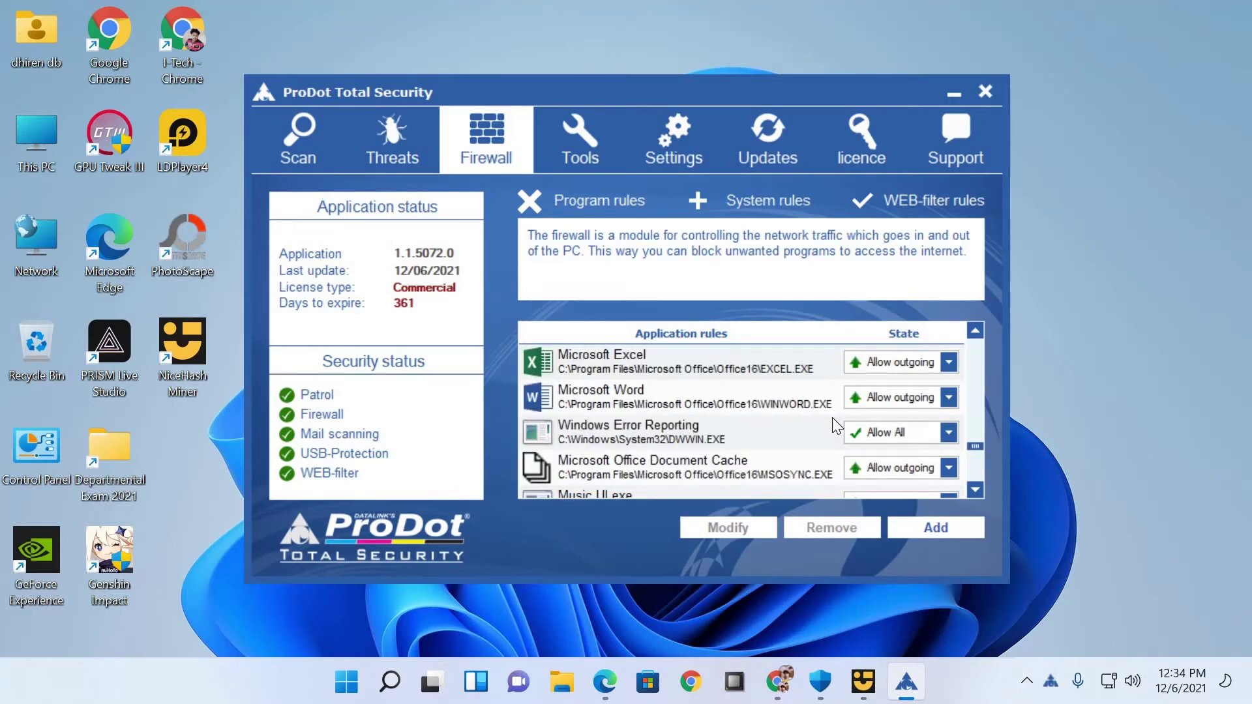
scroll(836, 425, "down", 2)
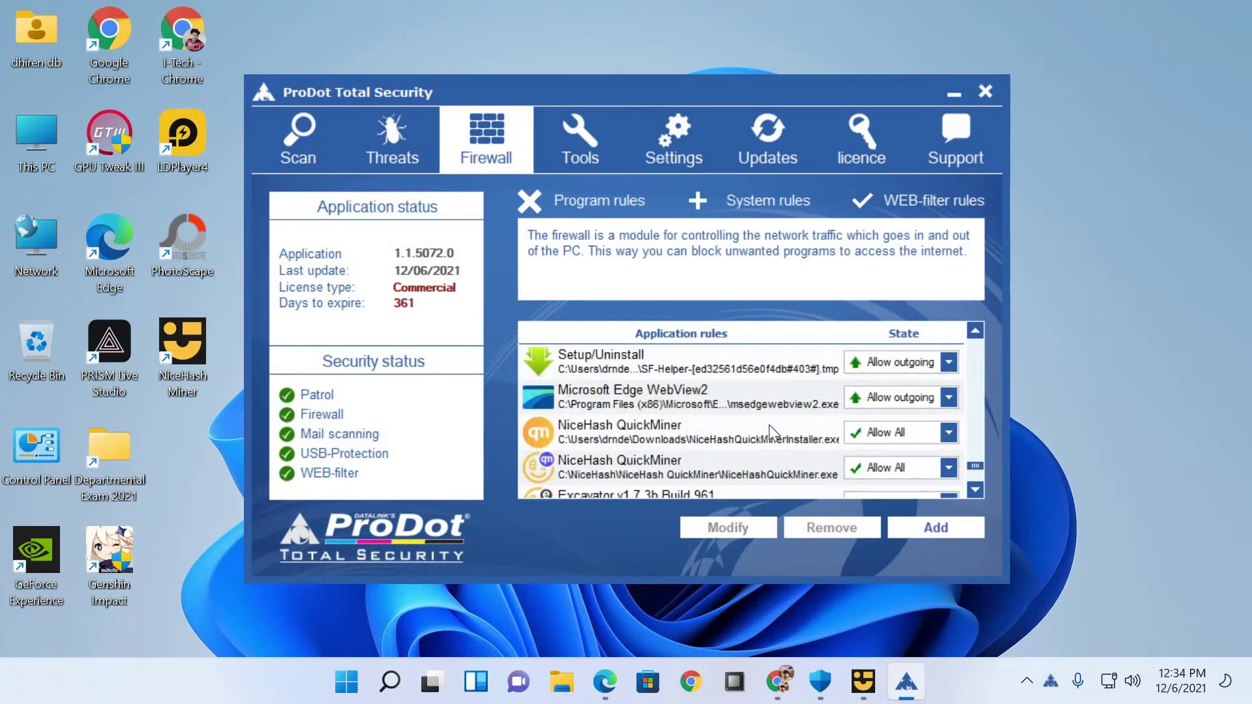
scroll(769, 425, "down", 4)
scroll(775, 421, "down", 1)
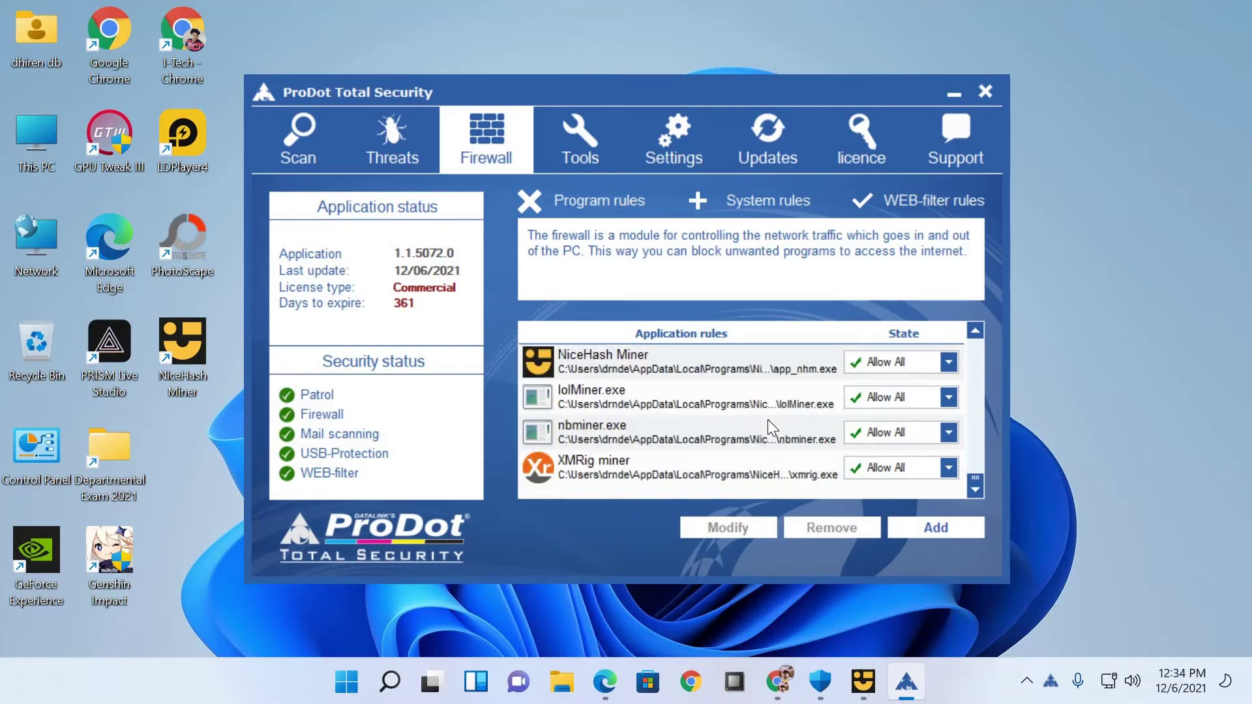
scroll(744, 428, "up", 2)
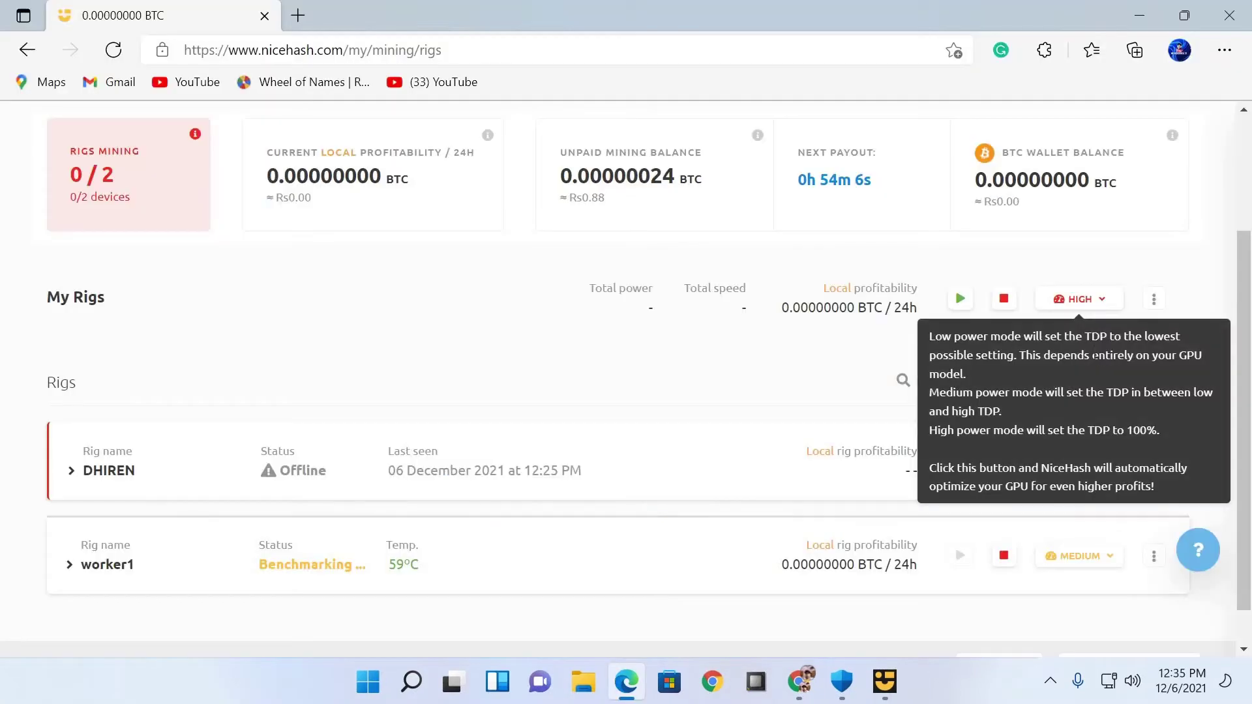
Check the rigs' group power mode options, leaving it on HIGH.
left_click(1079, 299)
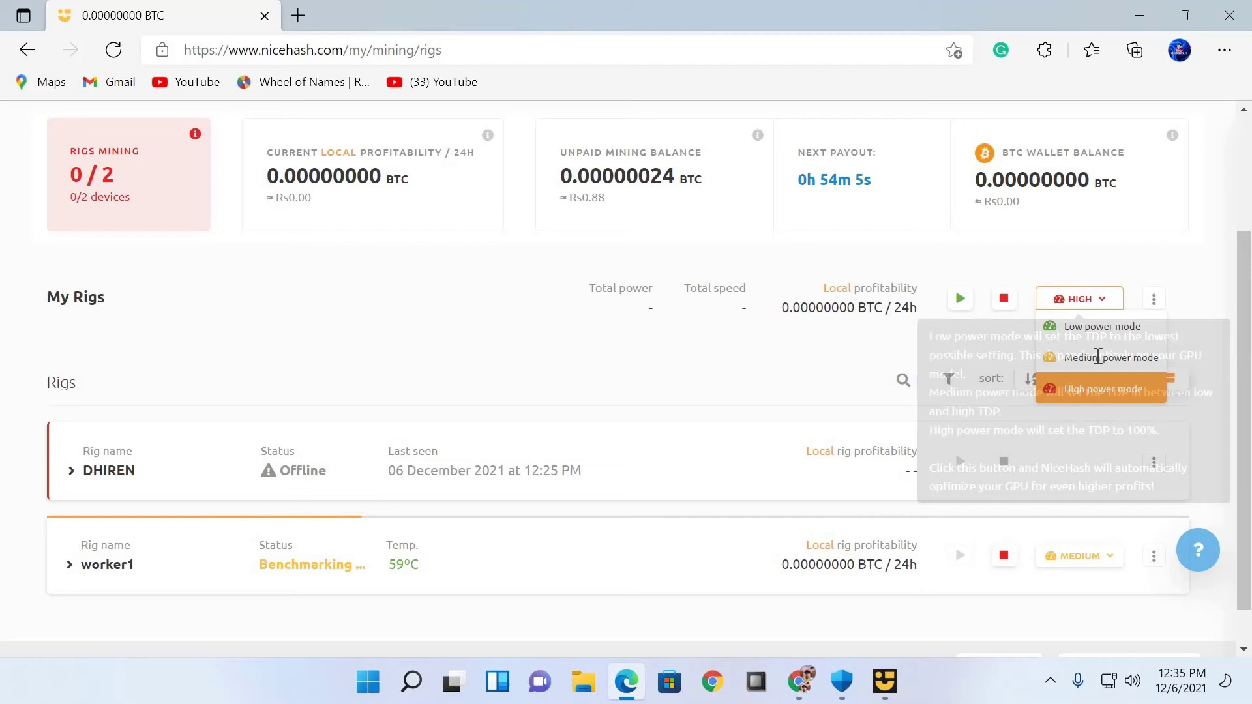
left_click(1100, 362)
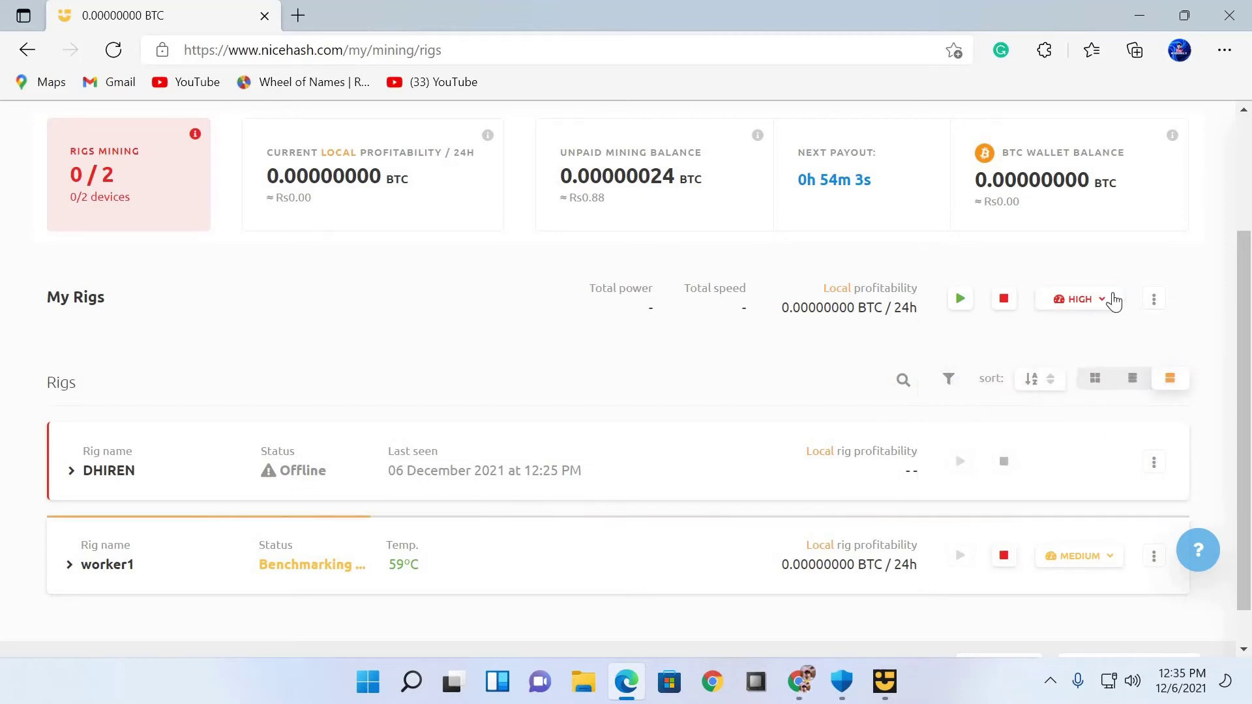
left_click(1102, 302)
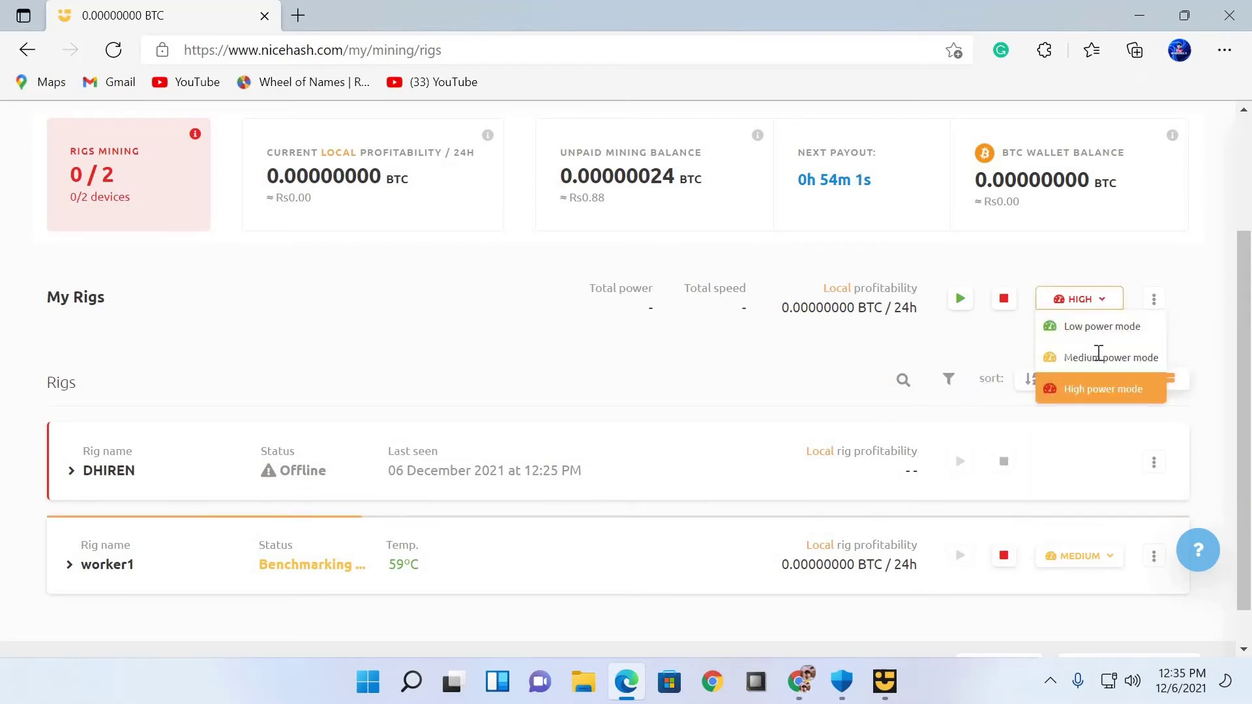
left_click(1100, 359)
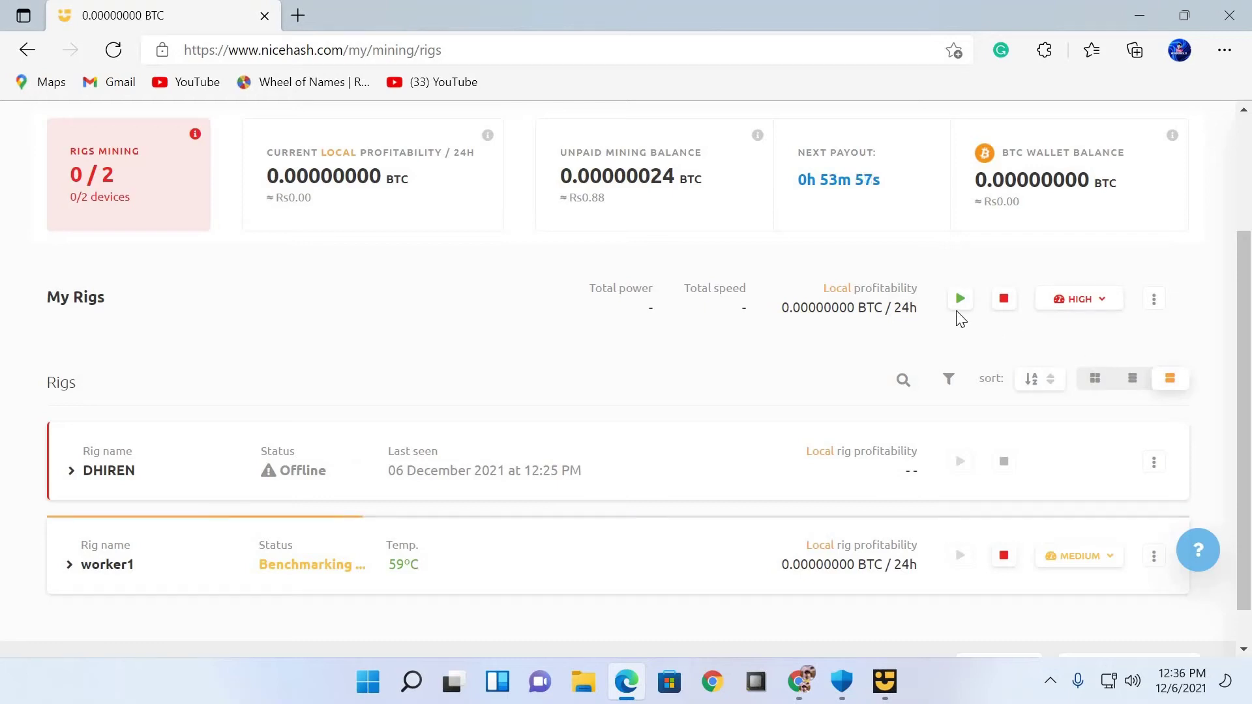
Start mining on all rigs and switch worker1 from MEDIUM to High power mode.
left_click(960, 302)
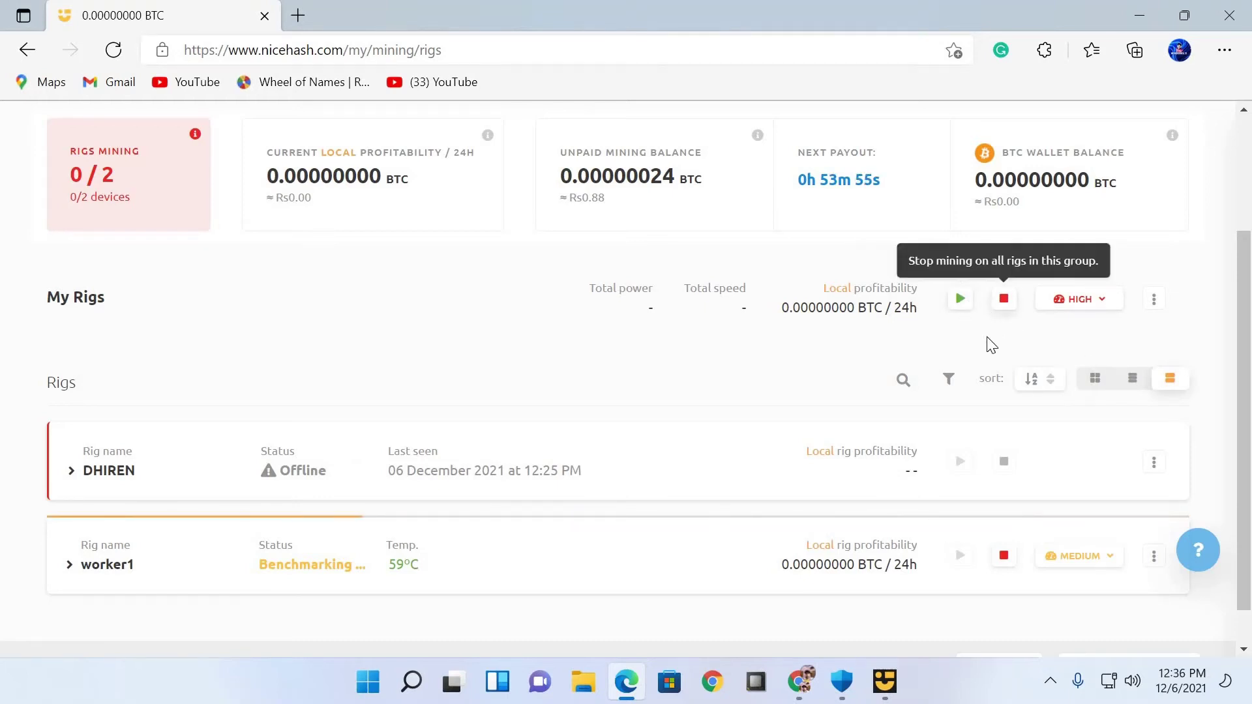
left_click(1098, 309)
left_click(1095, 387)
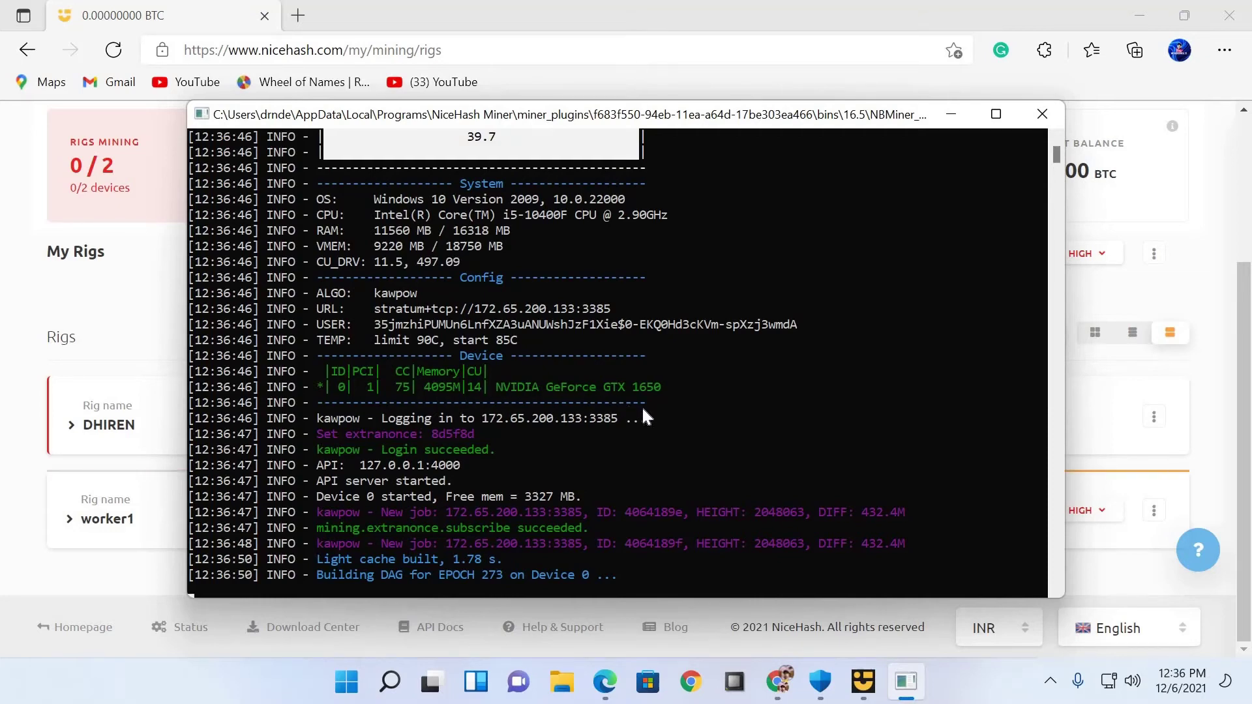
Let NBMiner finish building the epoch 273 DAG, then check the hidden tray icons.
scroll(643, 418, "down", 4)
scroll(690, 374, "up", 7)
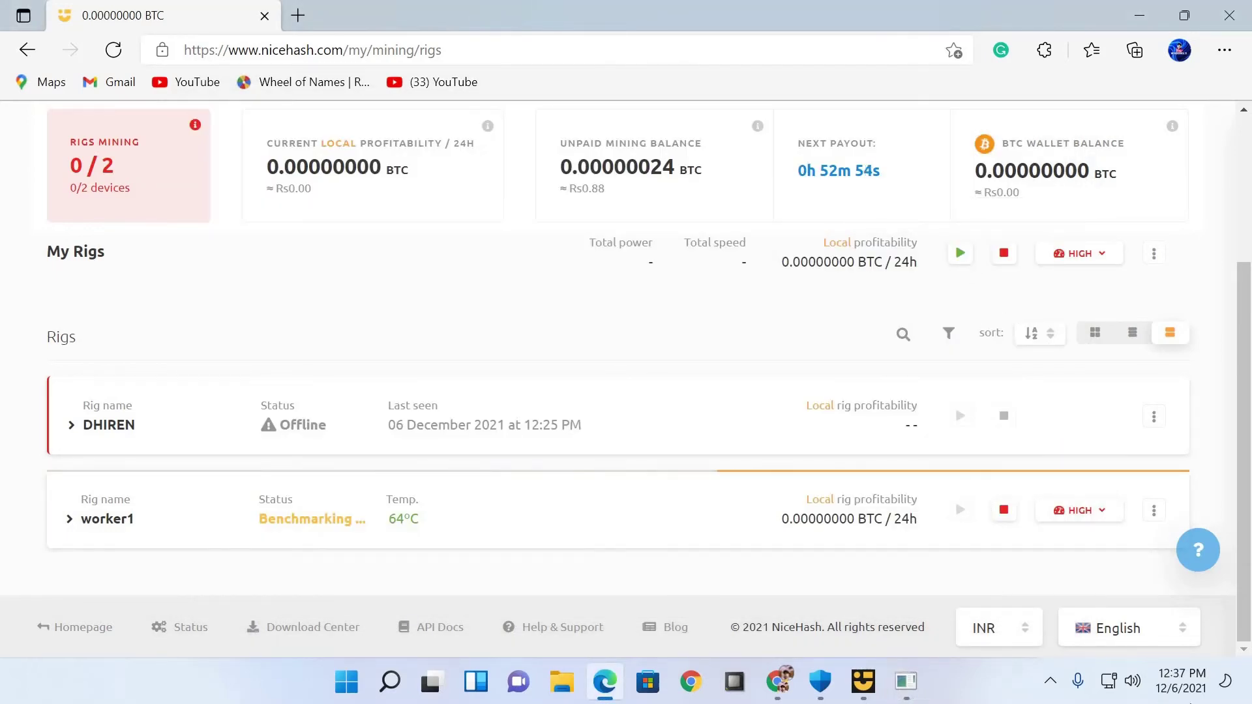
left_click(1051, 682)
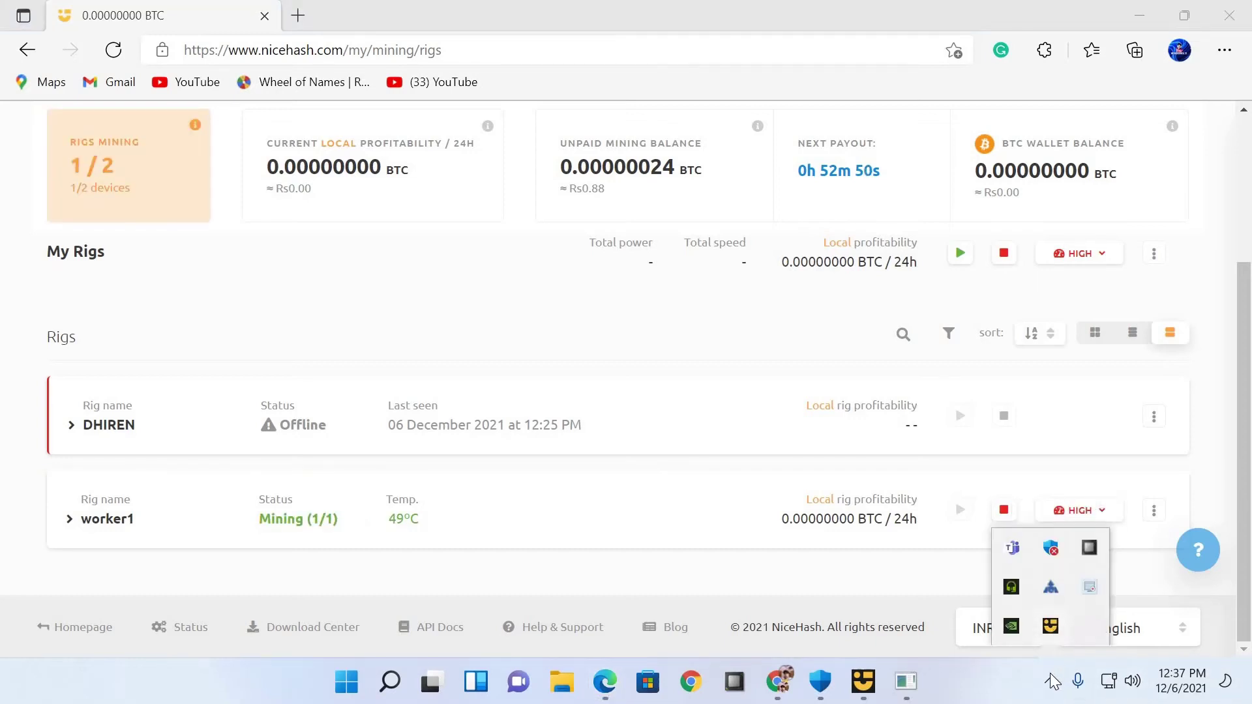
left_click(1017, 598)
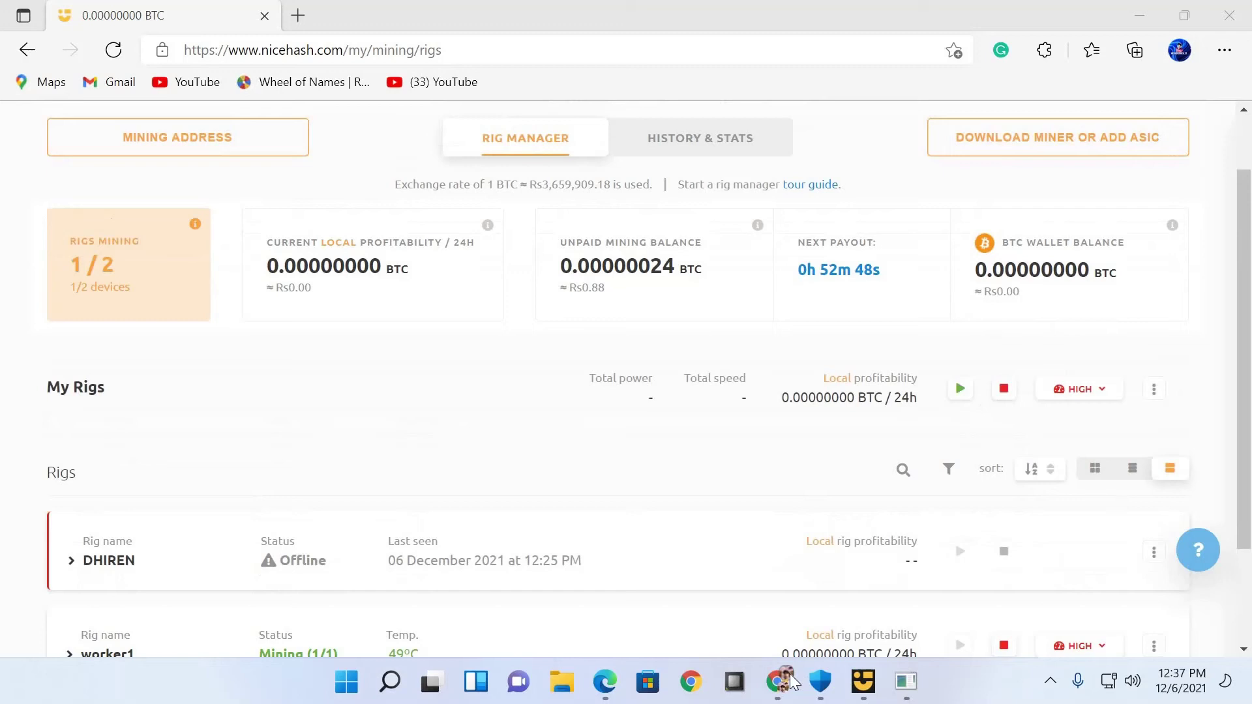
scroll(652, 326, "up", 3)
Download the NiceHash QuickMiner installer from Chrome's Download Center and launch the .exe.
left_click(776, 573)
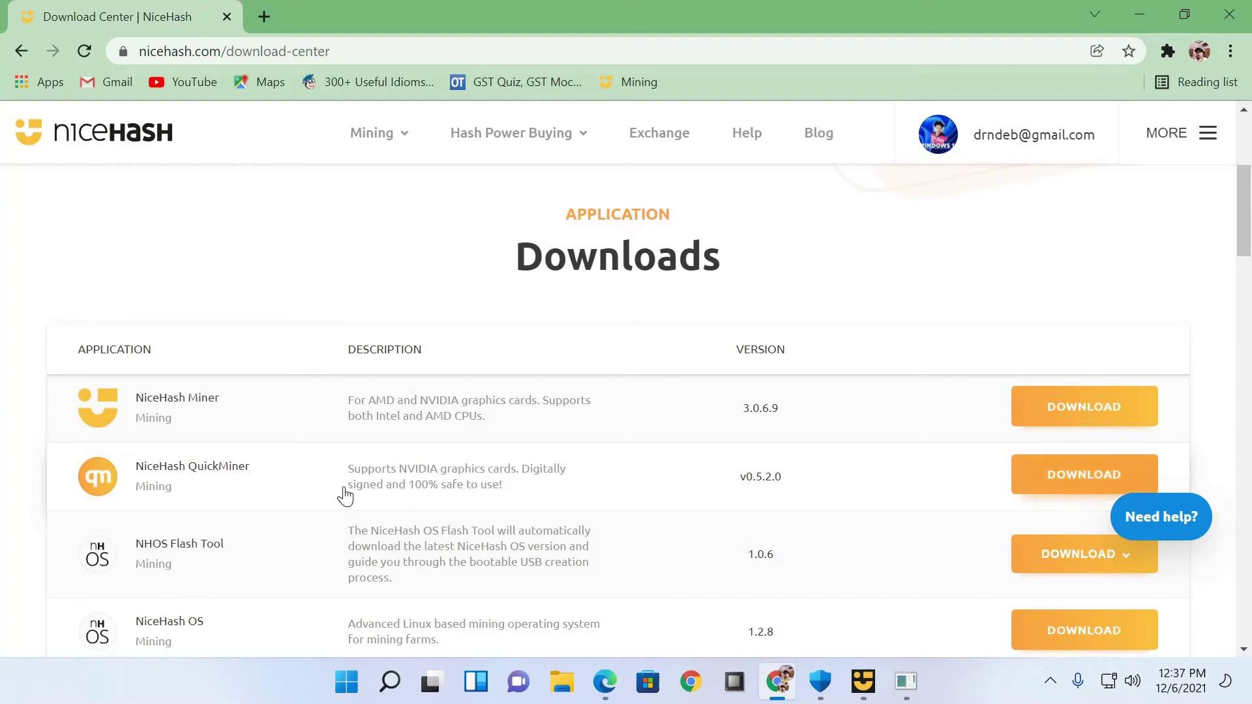
left_click(1045, 480)
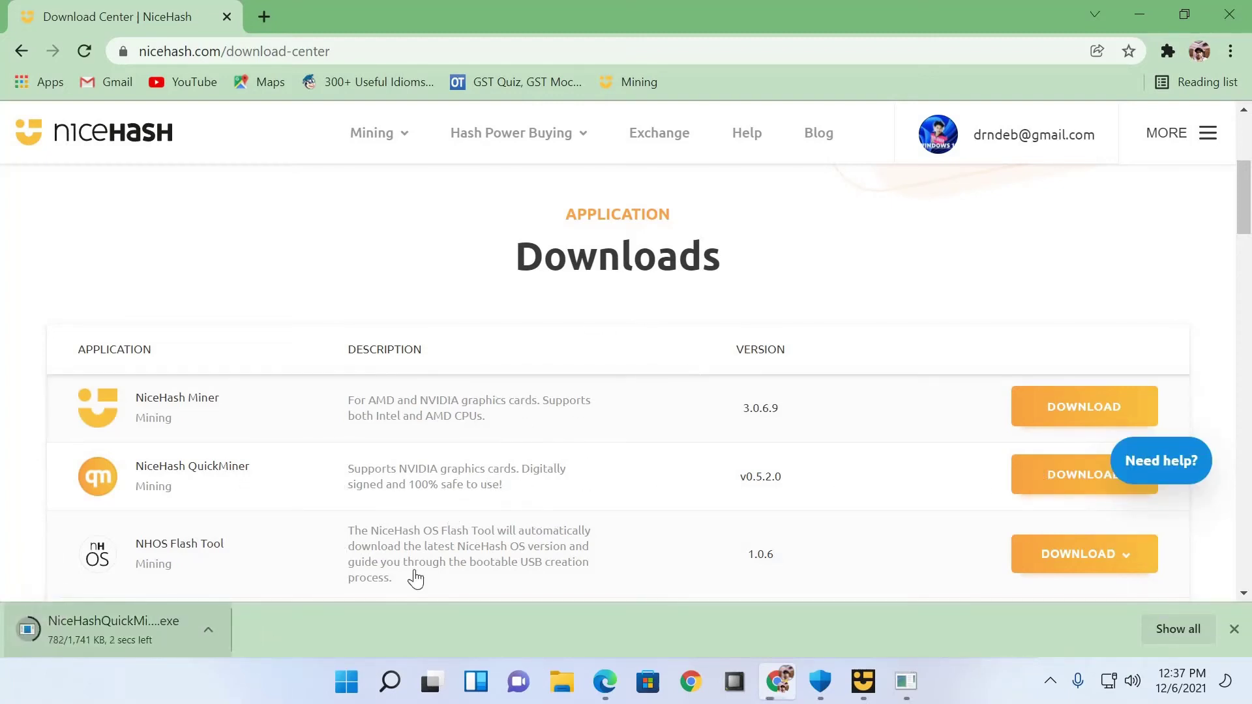
left_click(154, 629)
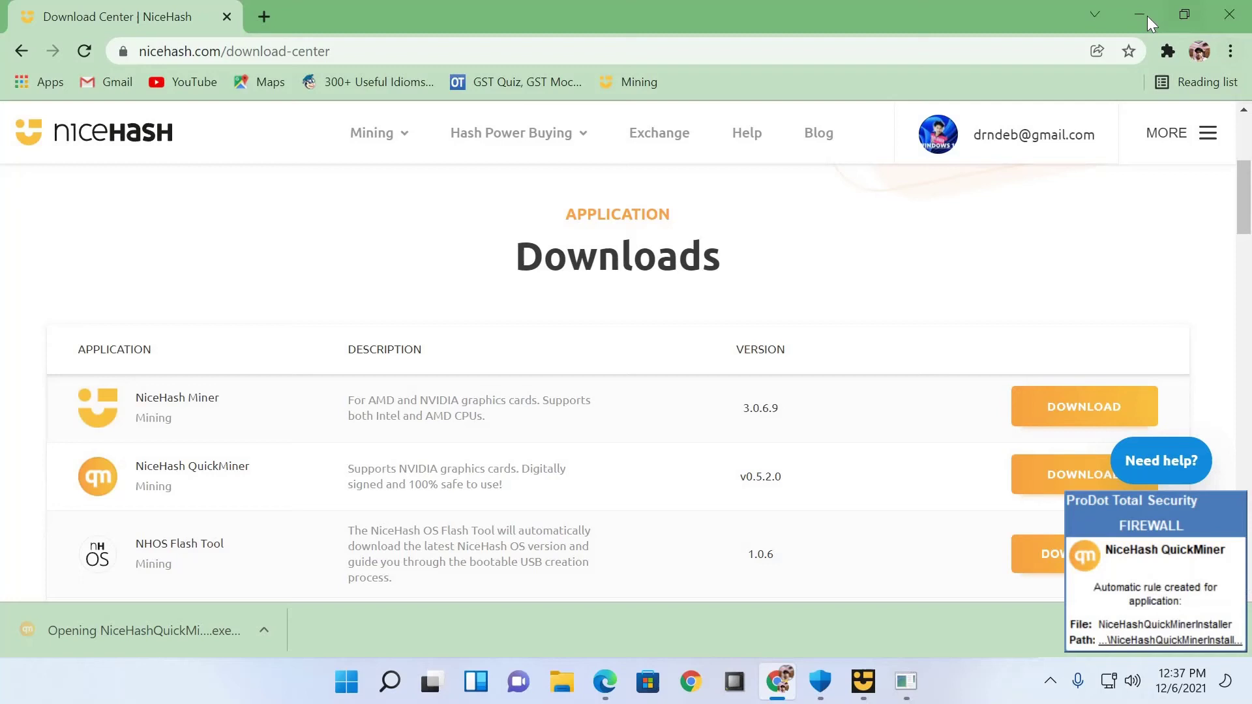
left_click(1147, 15)
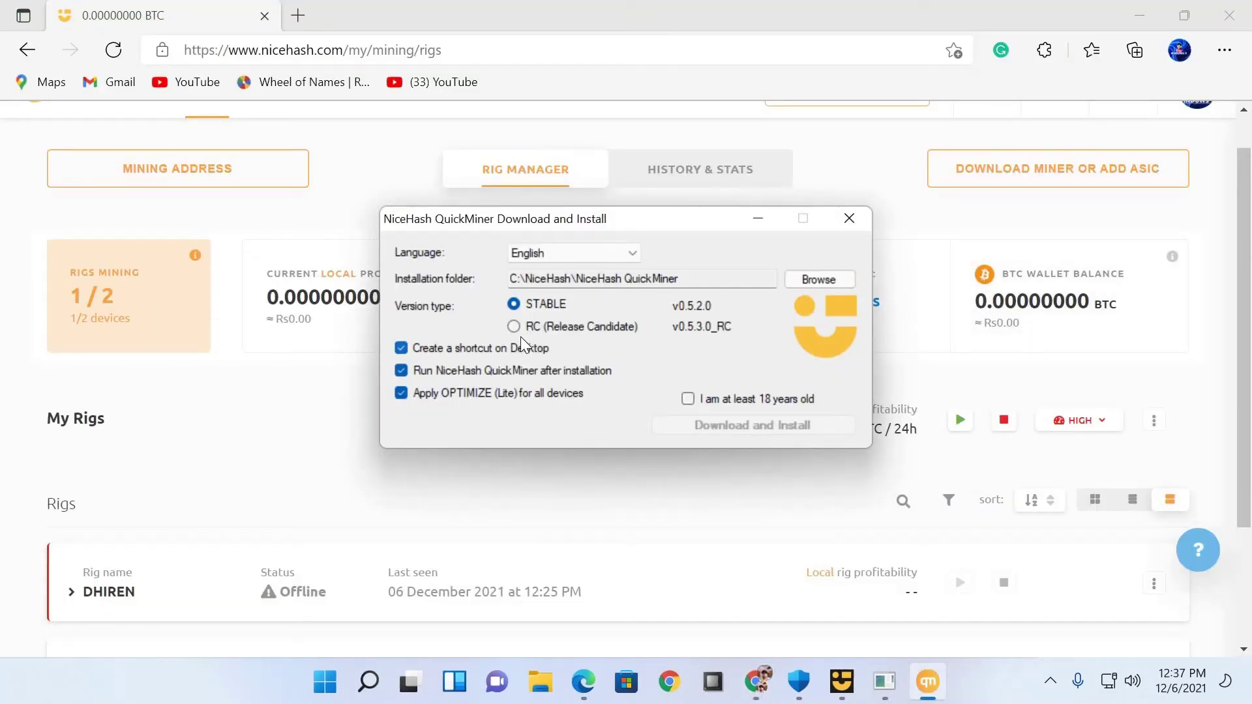
Confirm being 18 or older, keep STABLE v0.5.2.0, accept the terms and finish installing.
left_click(688, 399)
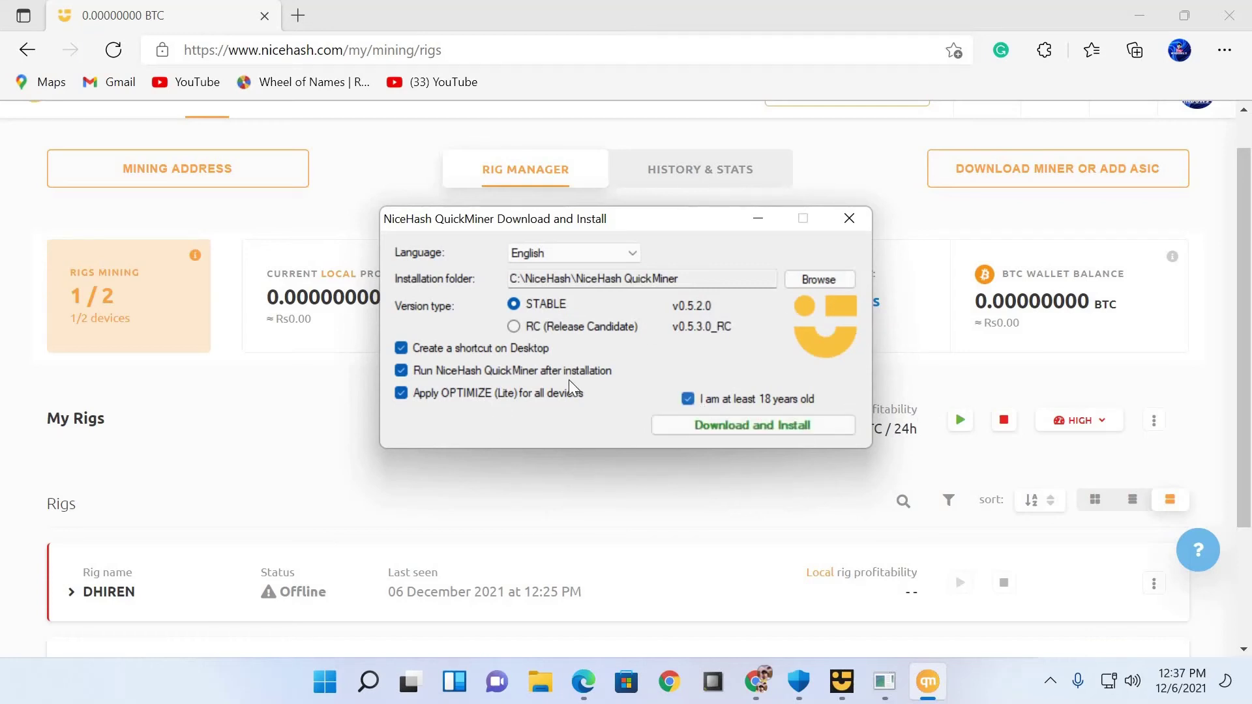
left_click(514, 326)
key("Up")
left_click(755, 424)
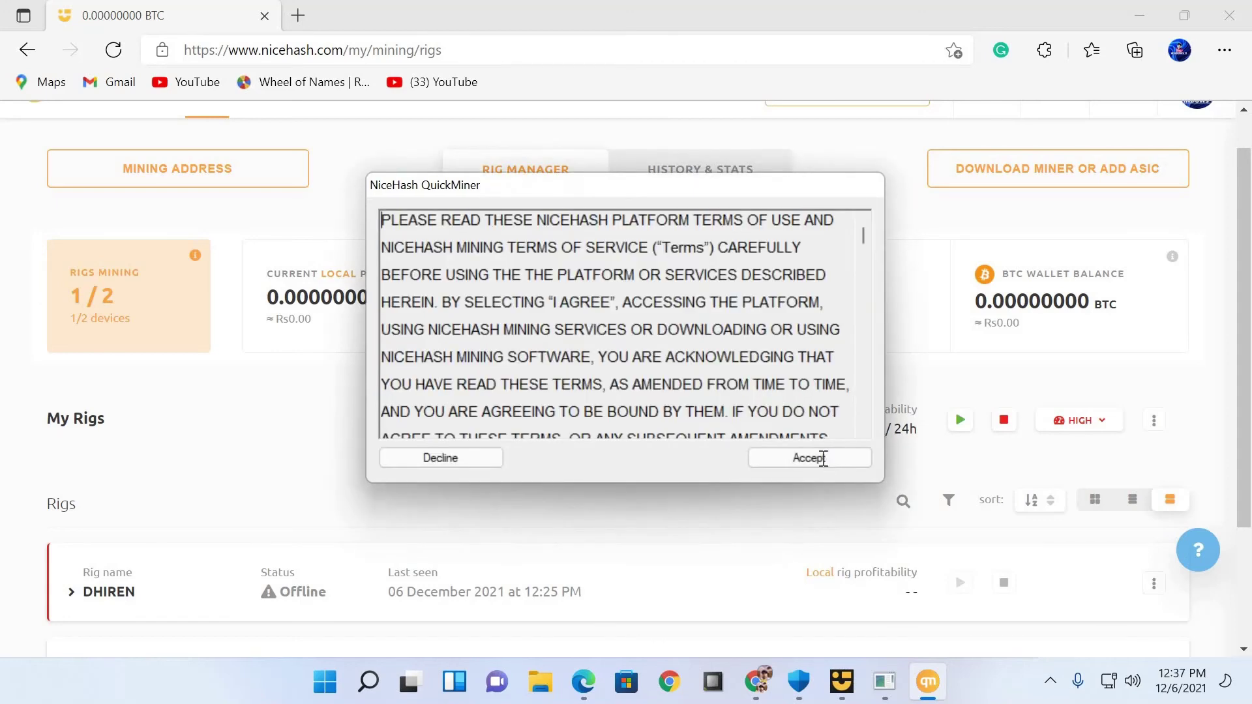
left_click(825, 457)
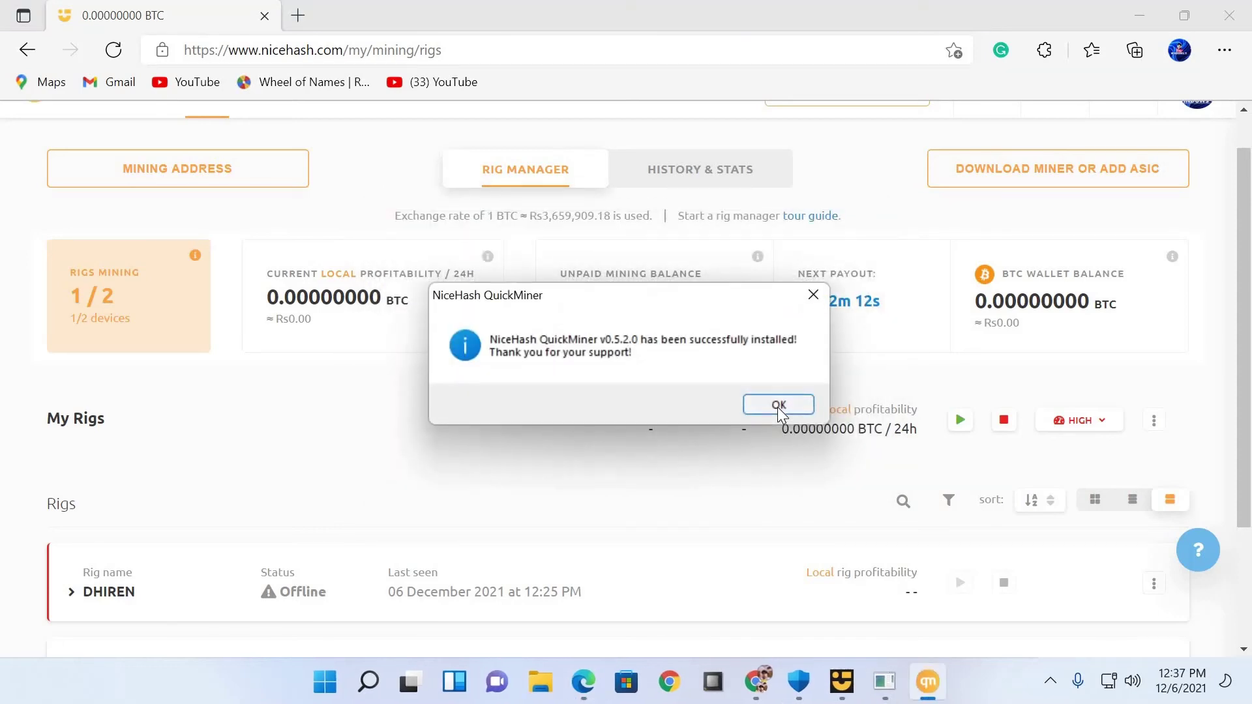
left_click(777, 407)
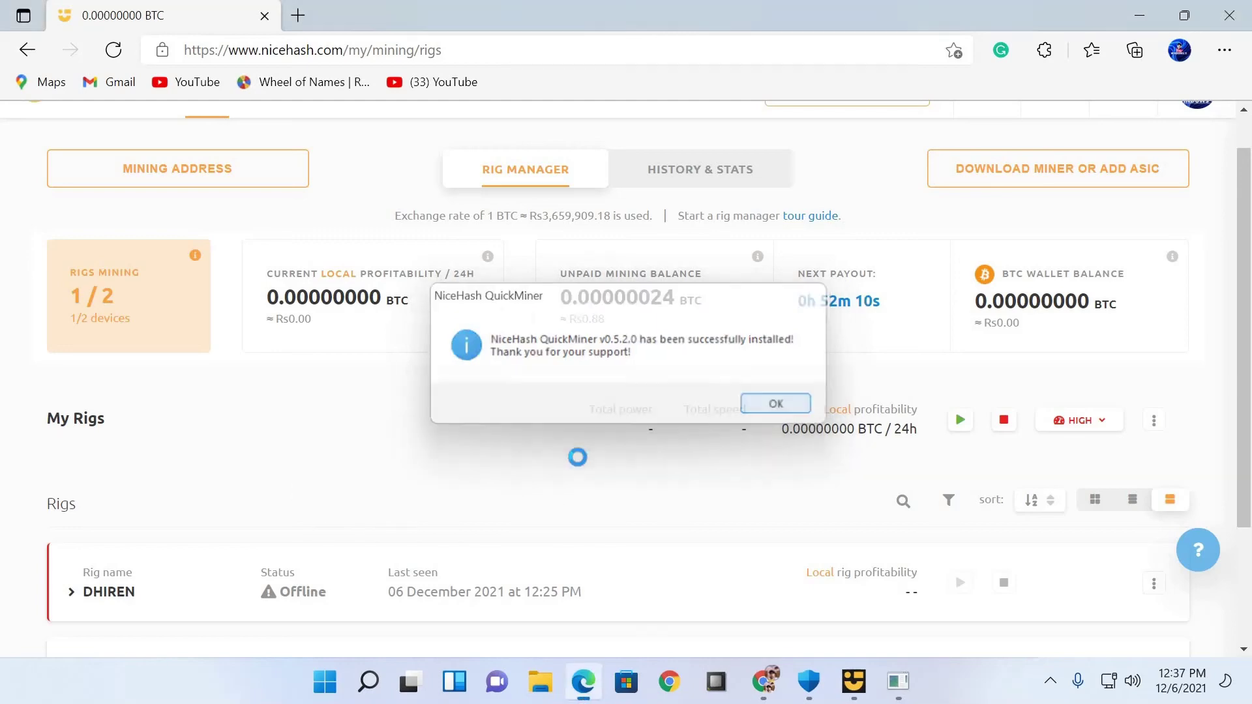
Enable CPU mining on worker1 and try setting the GPU to medium power mode.
left_click(711, 483)
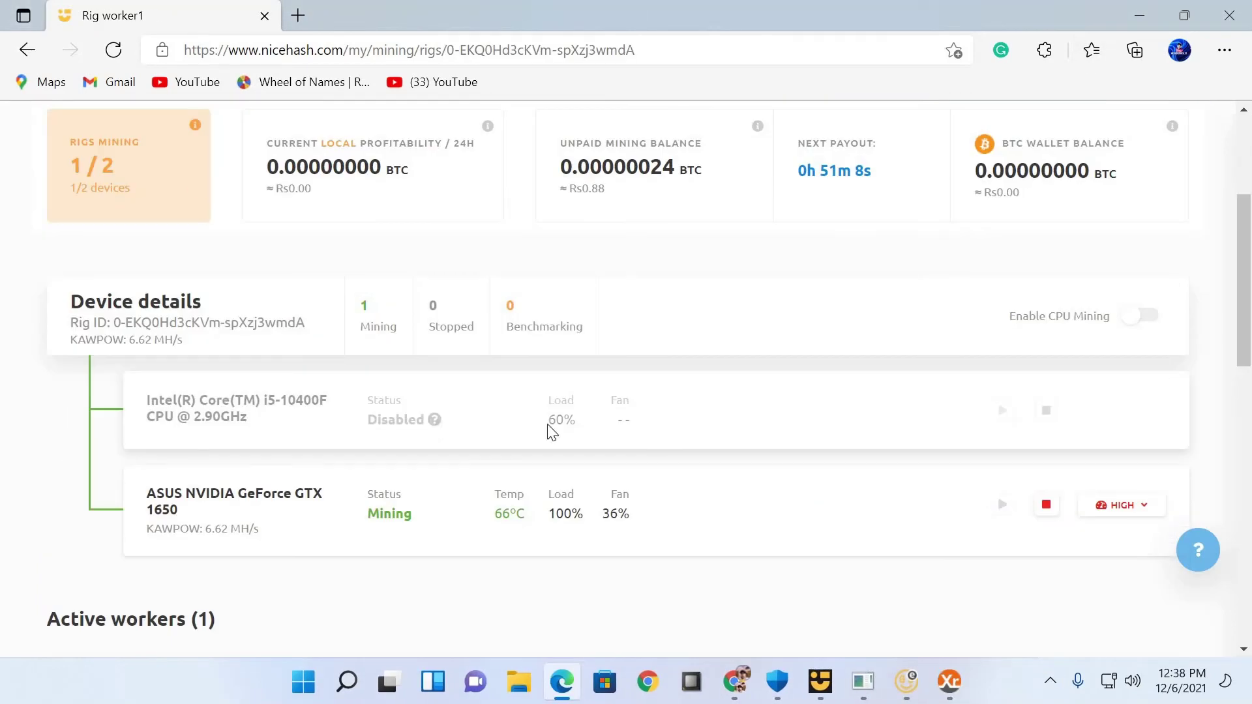
left_click(1146, 315)
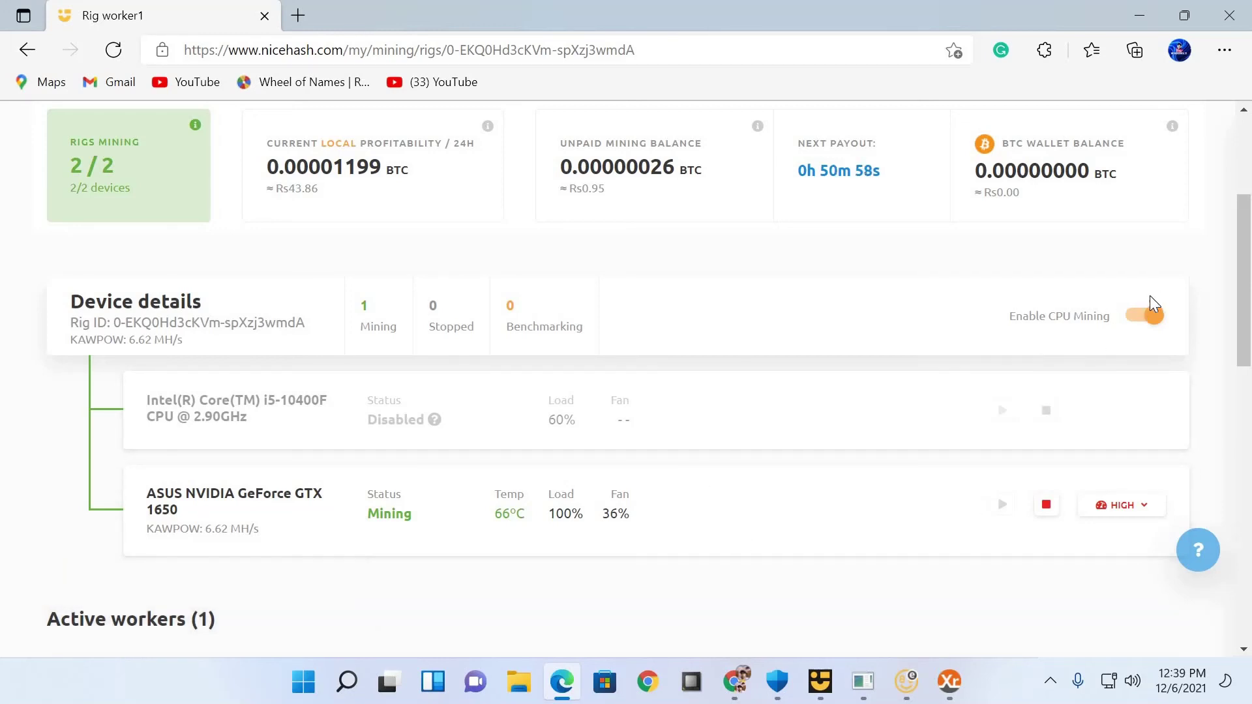
left_click(1132, 510)
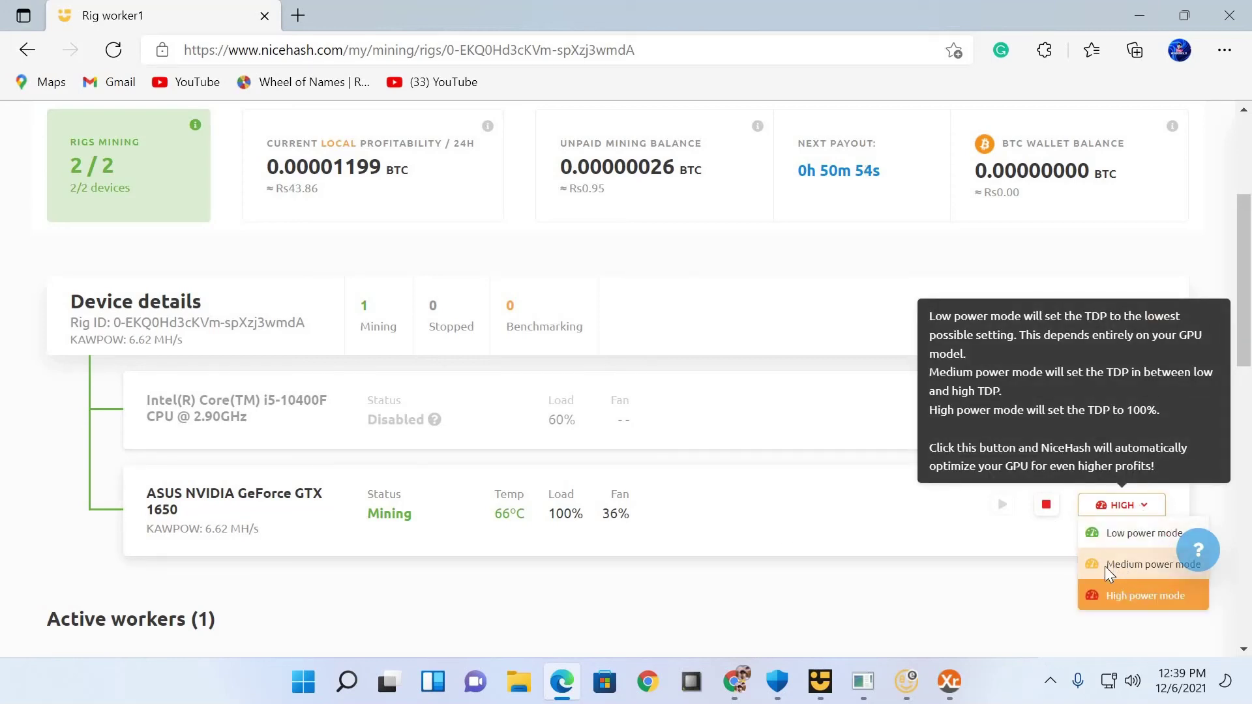
left_click(1108, 566)
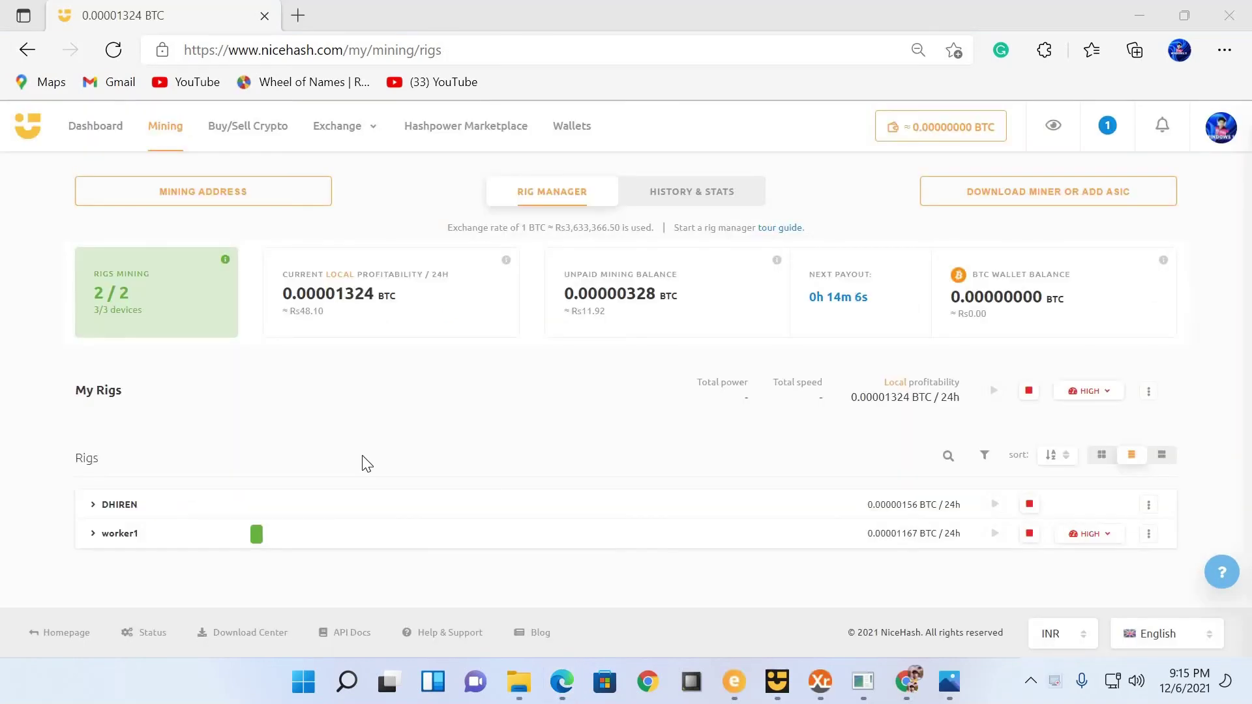
Open worker1's device details to confirm the CPU and GTX 1650 are mining.
left_click(108, 539)
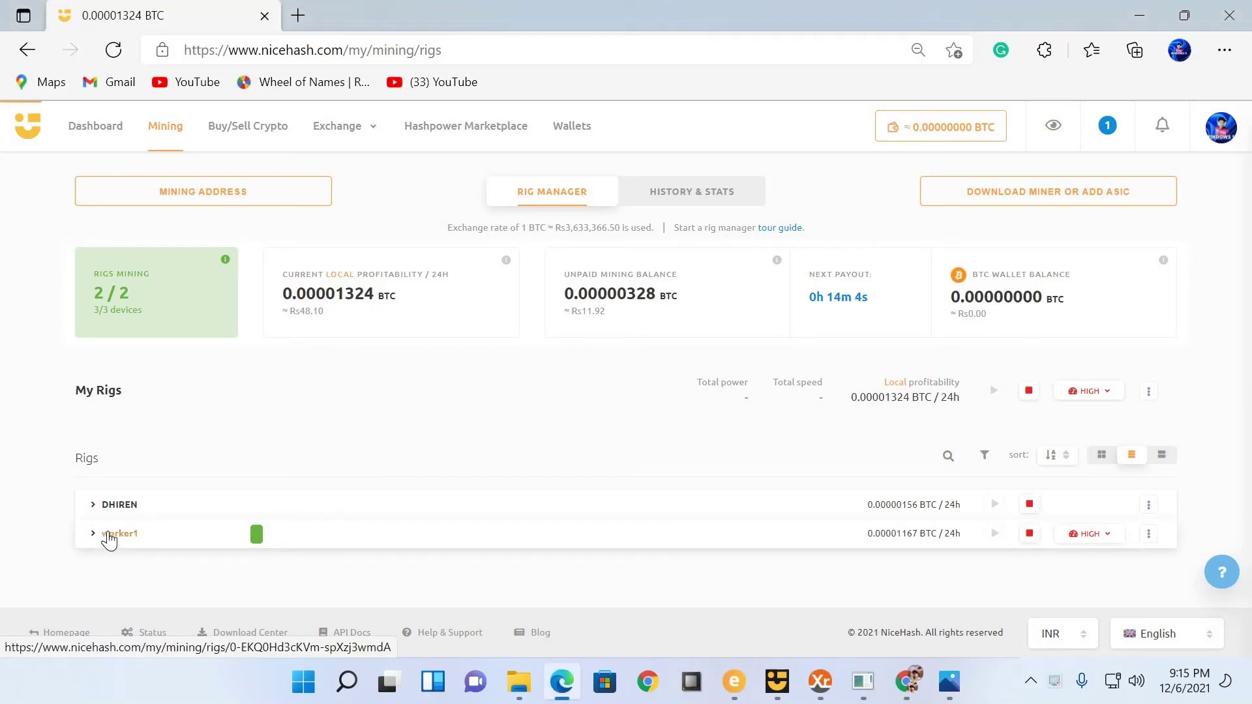
scroll(212, 391, "down", 2)
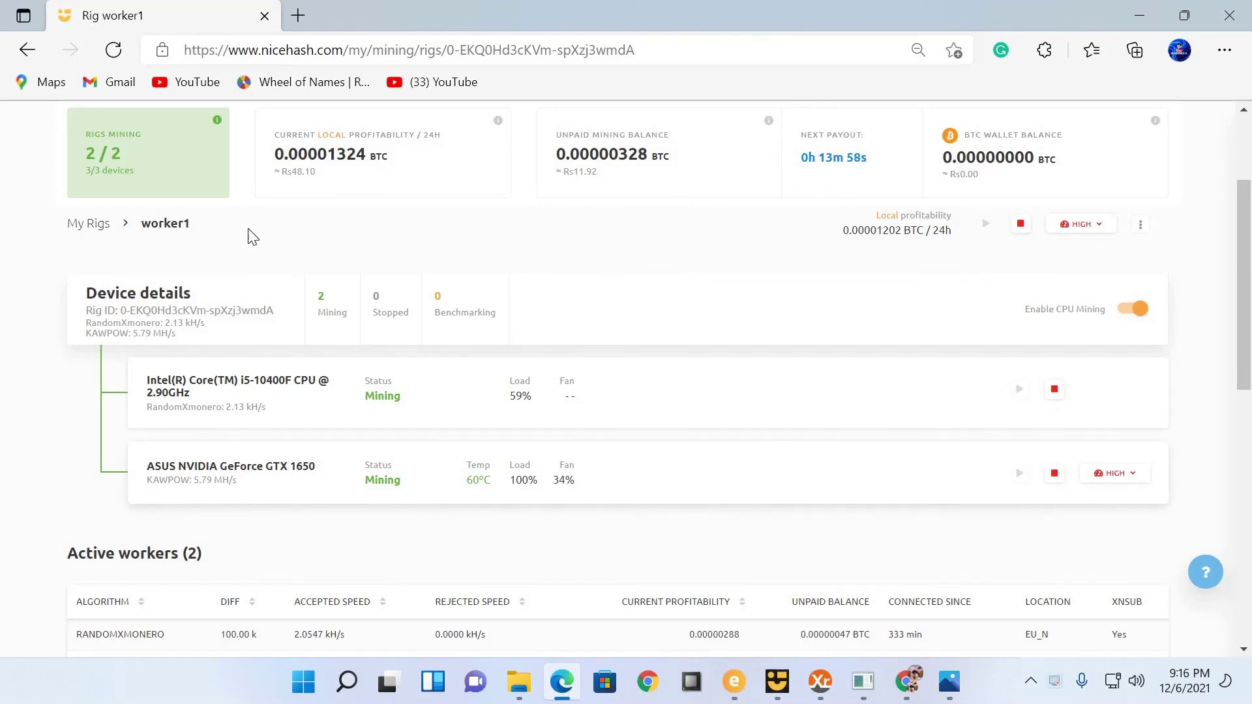
scroll(253, 236, "up", 1)
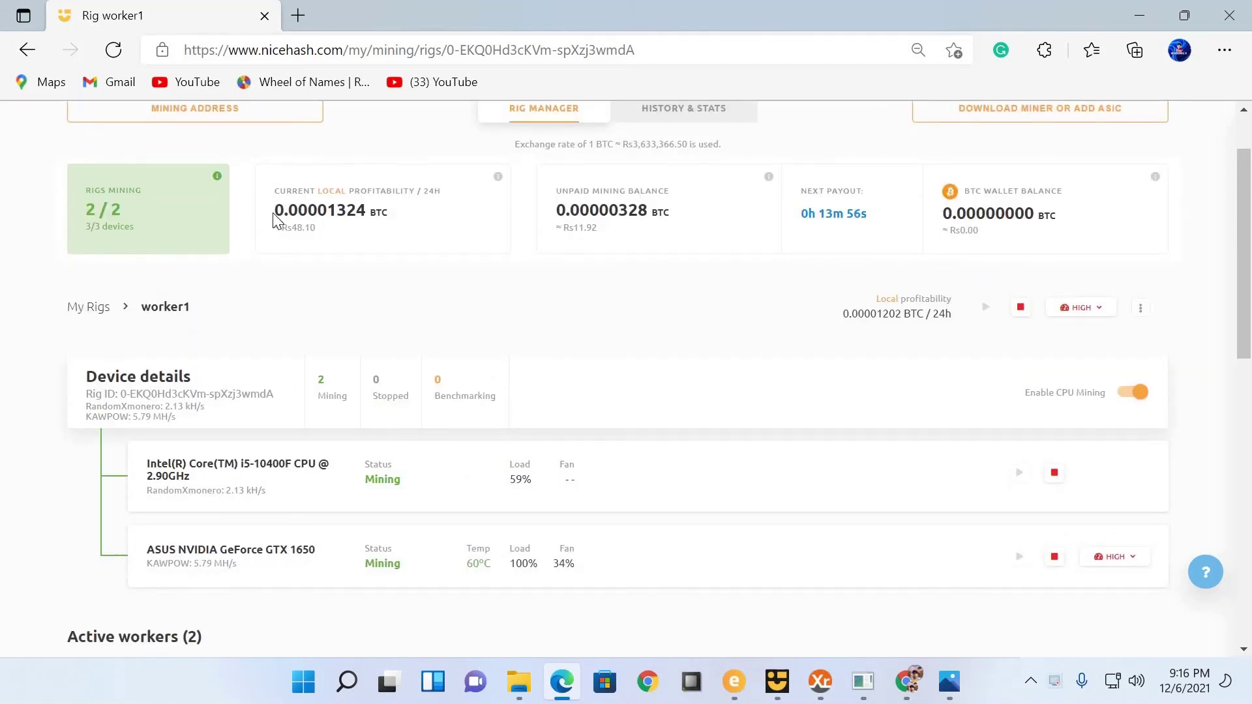
Bring up the Excavator v1.7.5a console and minimize the XMRig CPU miner console.
left_click(735, 685)
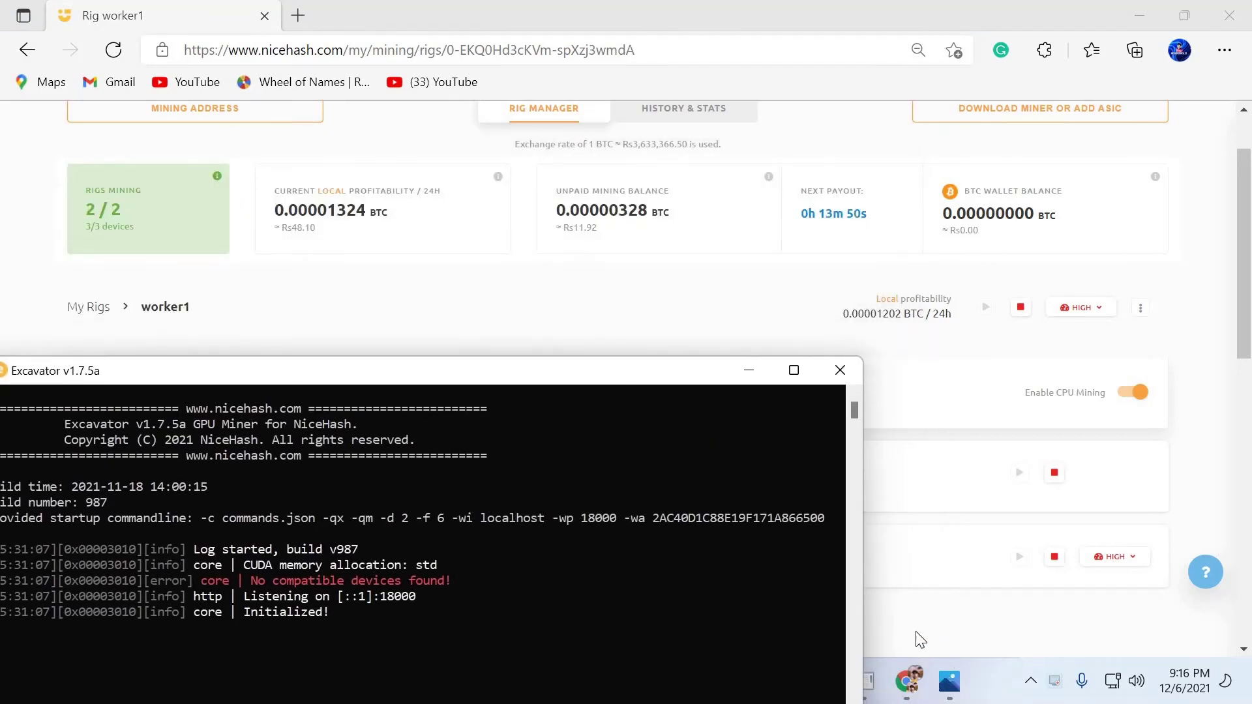
left_click(919, 639)
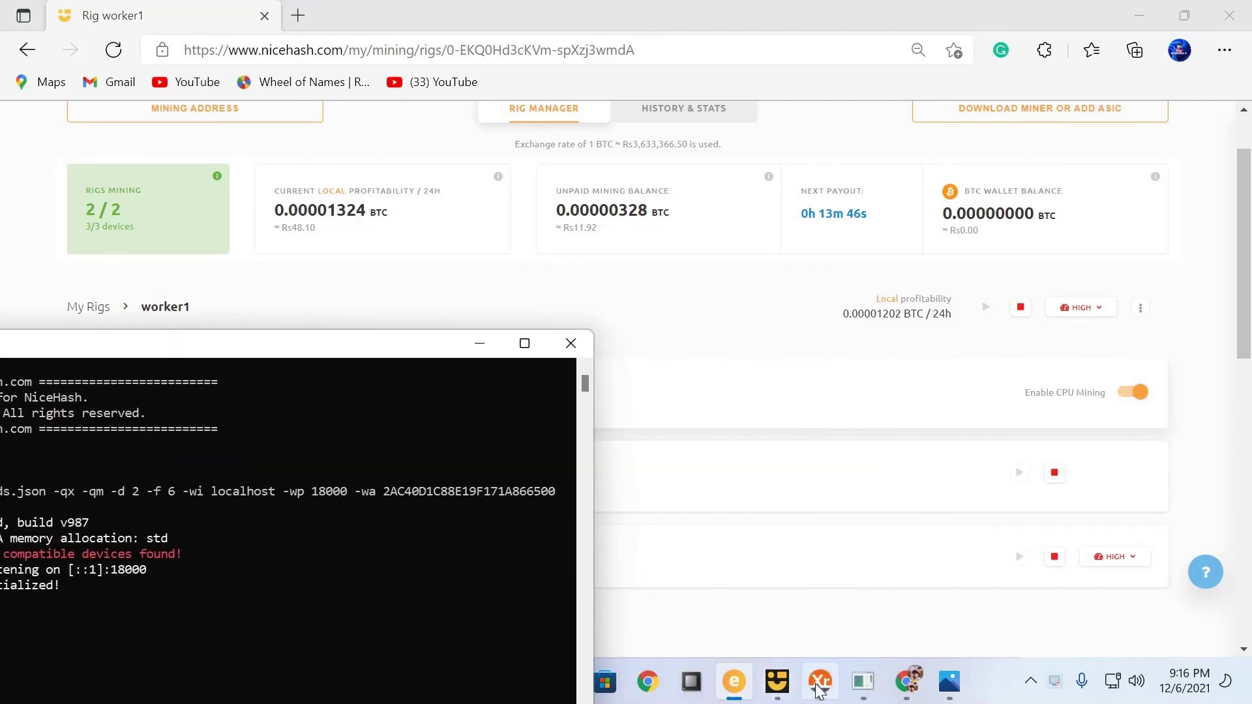
left_click(817, 684)
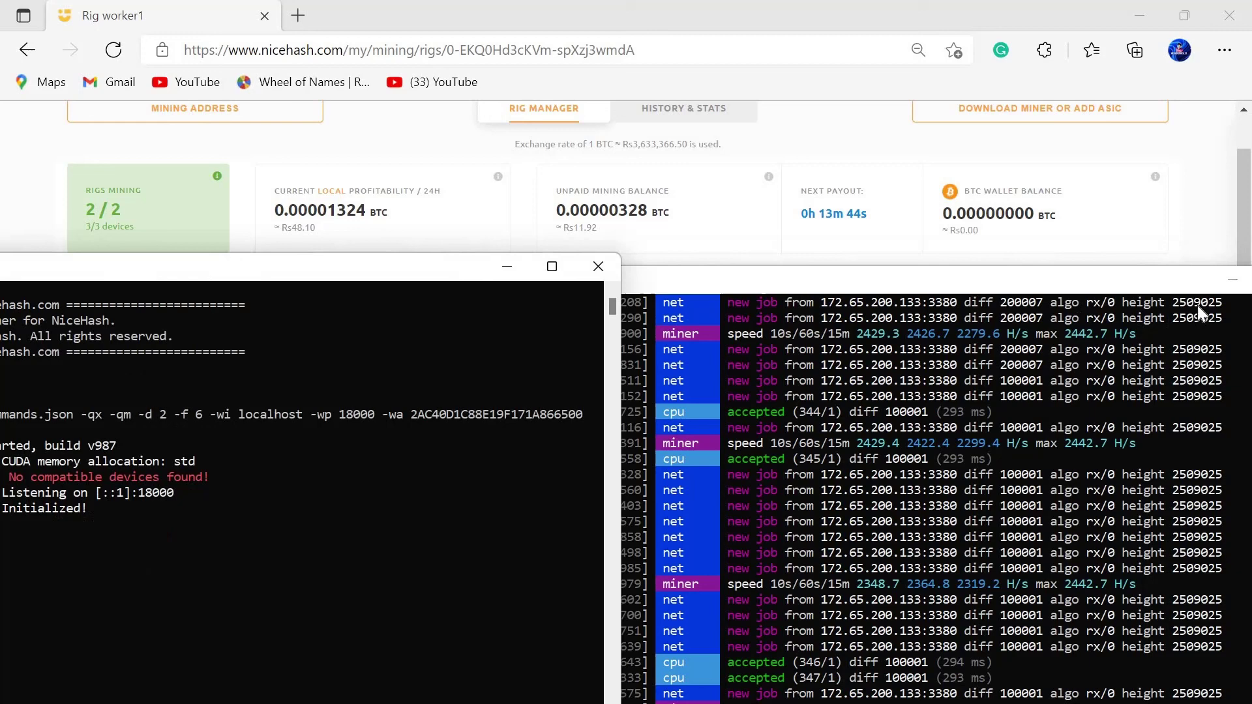
left_click(1232, 279)
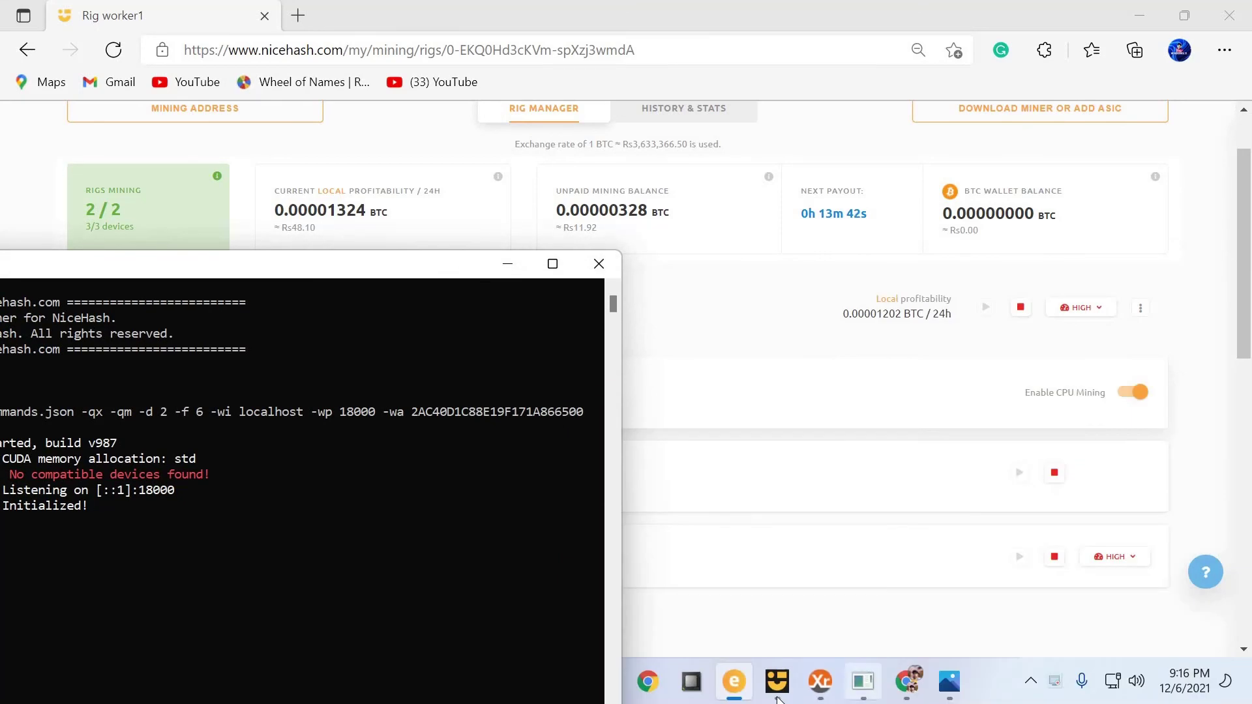
Show NiceHash Miner's Devices tab with CPU and GTX 1650 mining at 0.01124 mBTC/day.
left_click(776, 693)
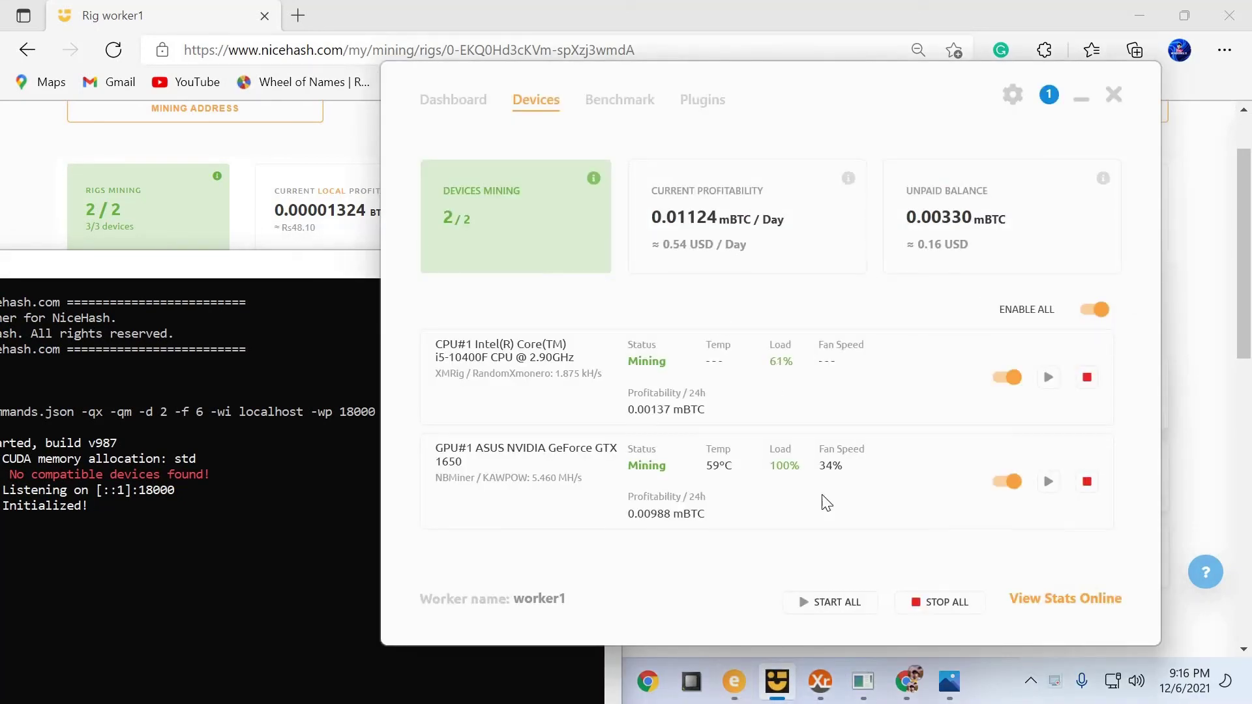